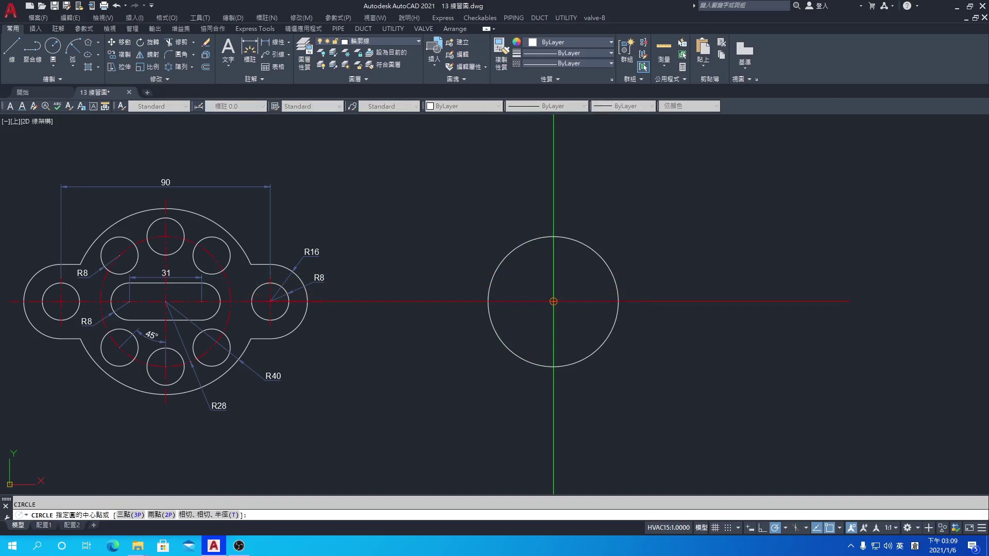
# Draw a circle of radius 40 concentric with the existing large circle of the copy being drawn
pyautogui.click(552, 301)
pyautogui.press('Return')
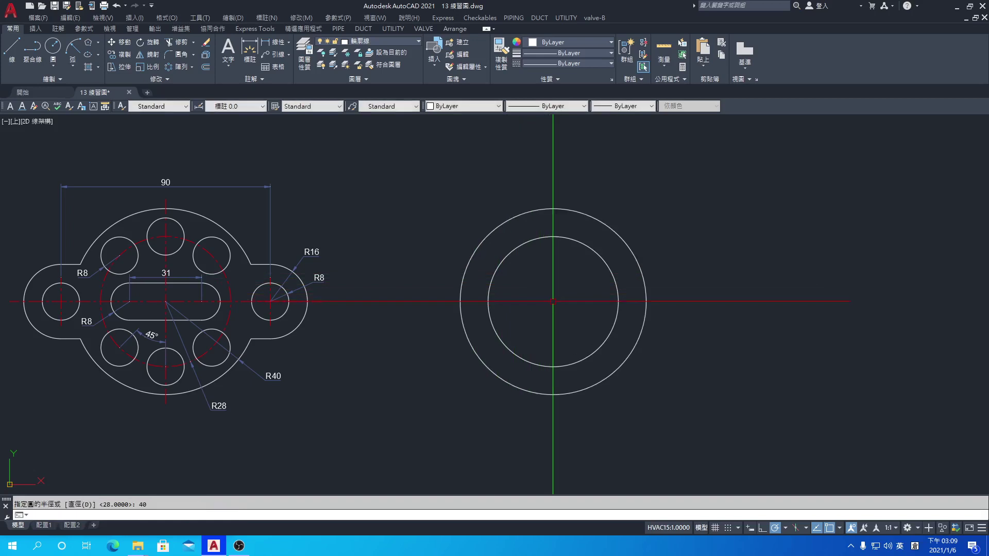
# Draw a circle of radius 8 with its centre tracked 31/2 horizontally to the right of the large circles' centre
pyautogui.press('Return')
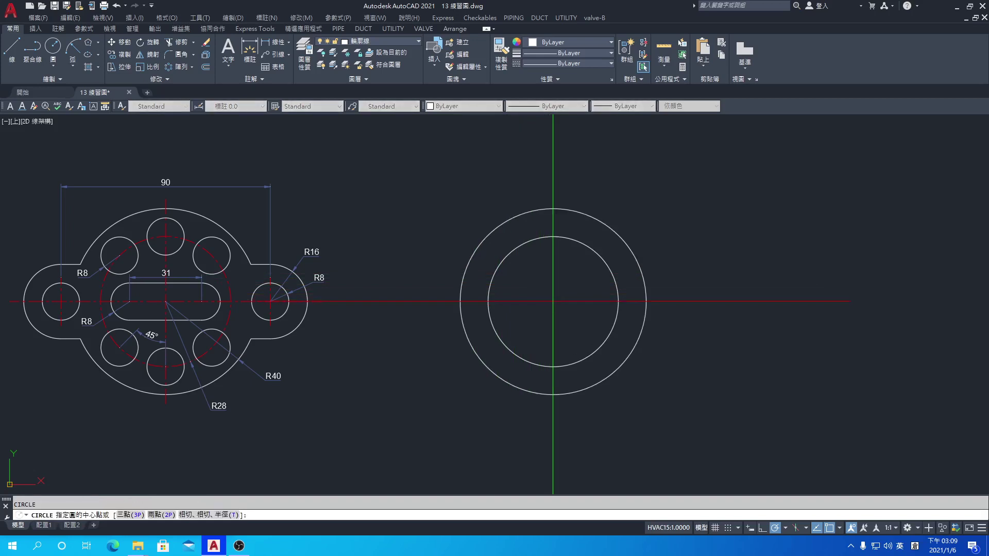
pyautogui.press('Return')
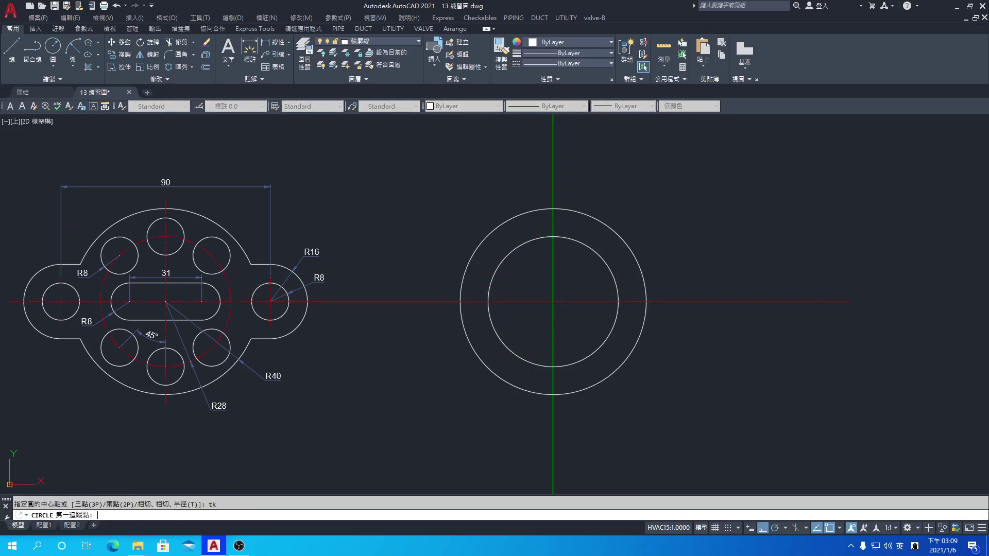
pyautogui.click(553, 301)
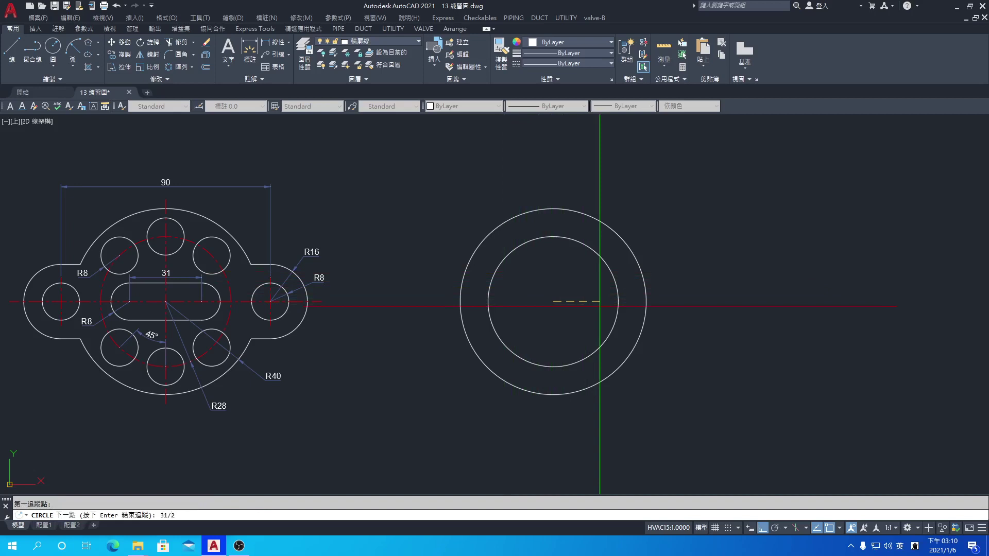
pyautogui.write('31/2')
pyautogui.press('Return')
pyautogui.press('Return')
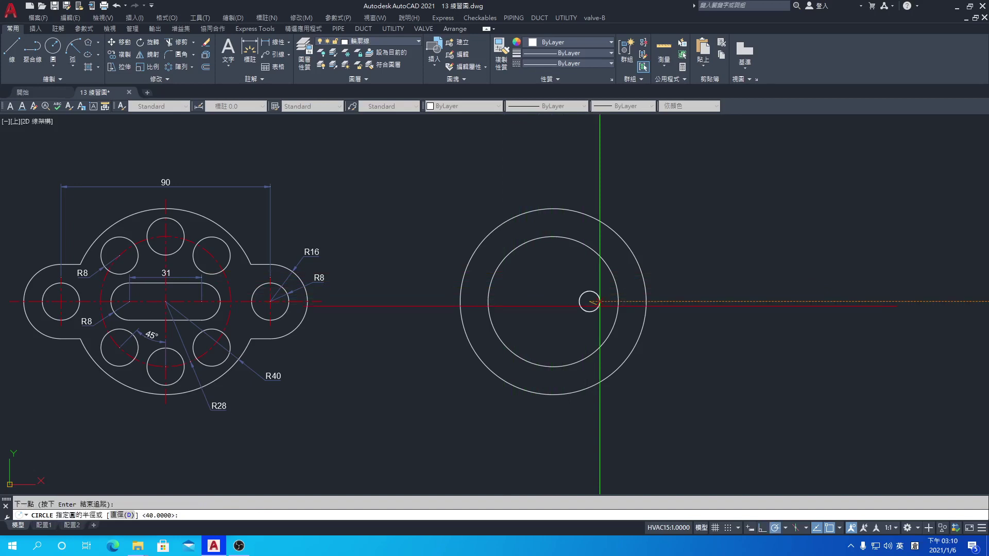
pyautogui.write('8')
pyautogui.press('Return')
# Draw another circle of radius 8 with its centre tracked 90/2 to the right of the large circles' centre
pyautogui.press('Return')
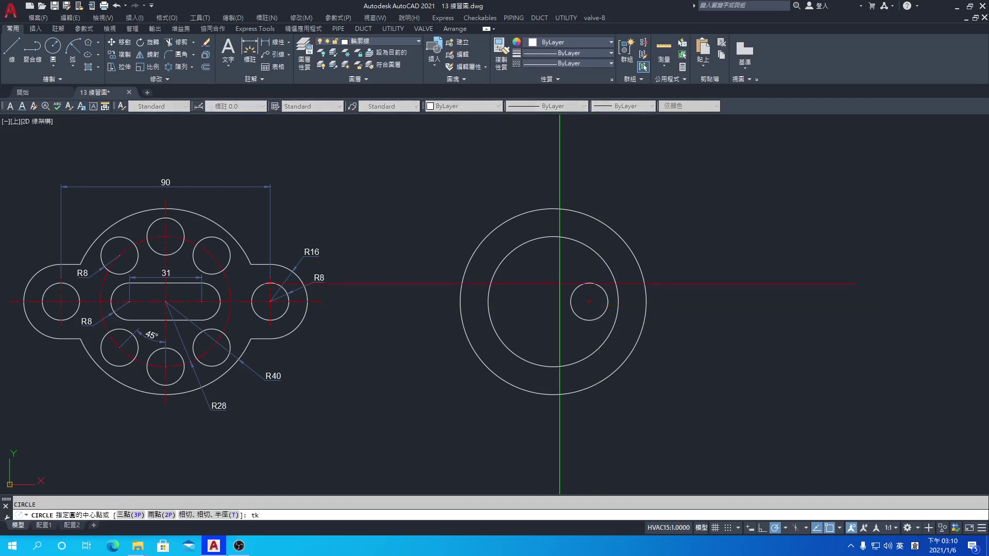
pyautogui.write('tk')
pyautogui.press('Return')
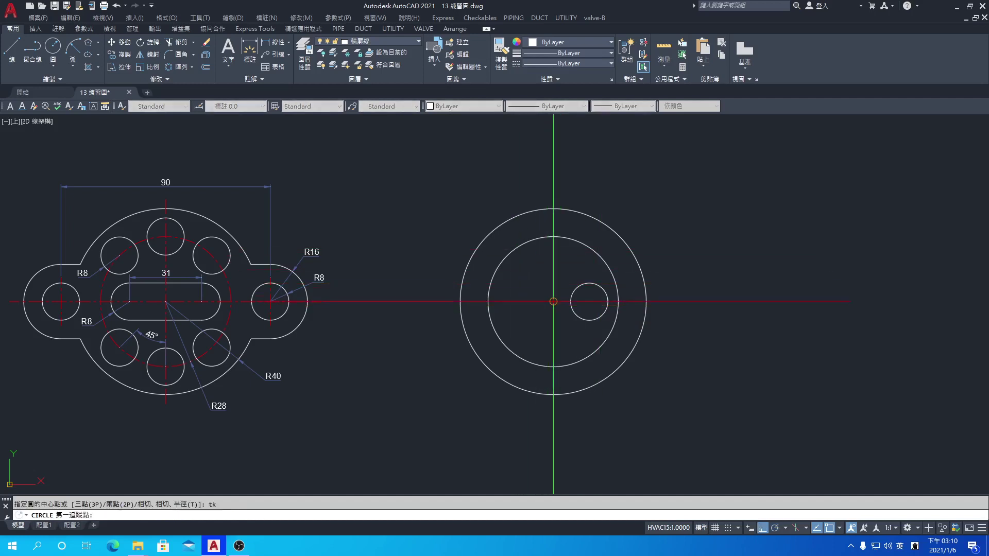
pyautogui.click(553, 301)
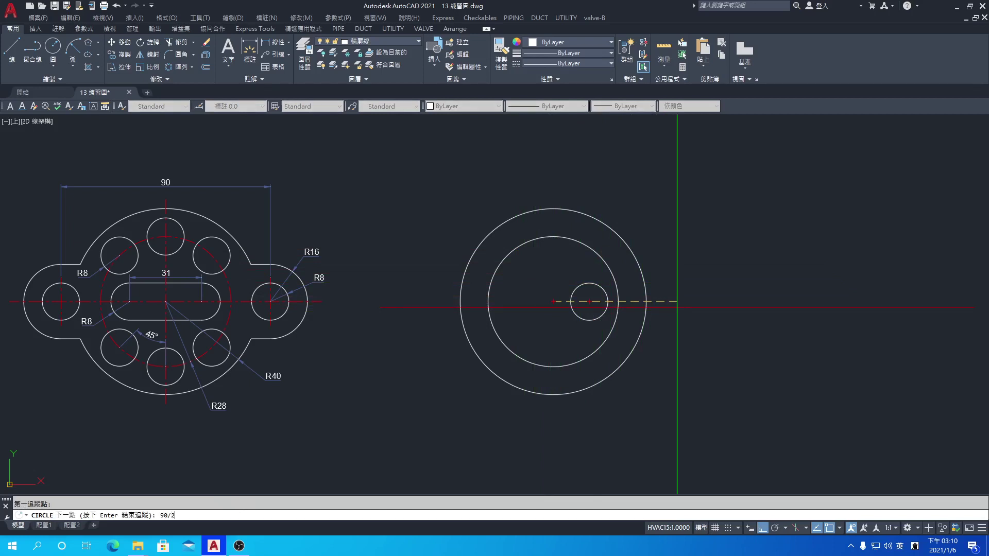
pyautogui.write('90/2')
pyautogui.press('Return')
pyautogui.press('Return')
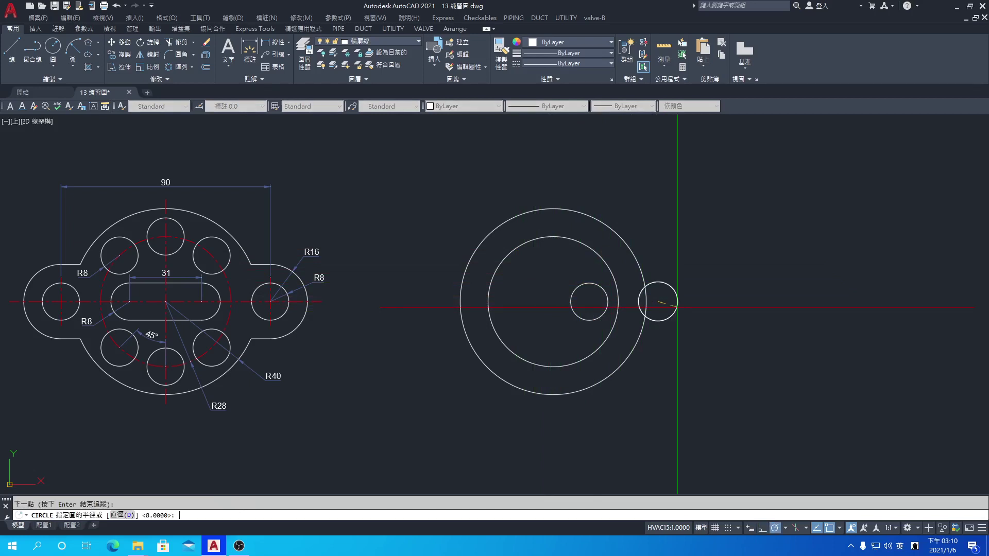
pyautogui.write('8')
pyautogui.press('Return')
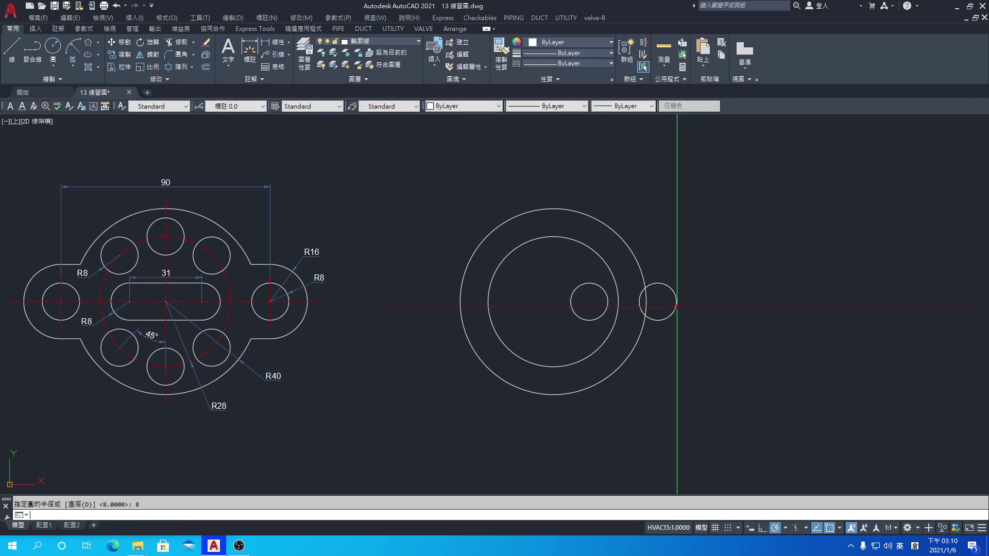
# Draw a circle of radius 16 concentric with the outer radius 8 circle
pyautogui.press('Return')
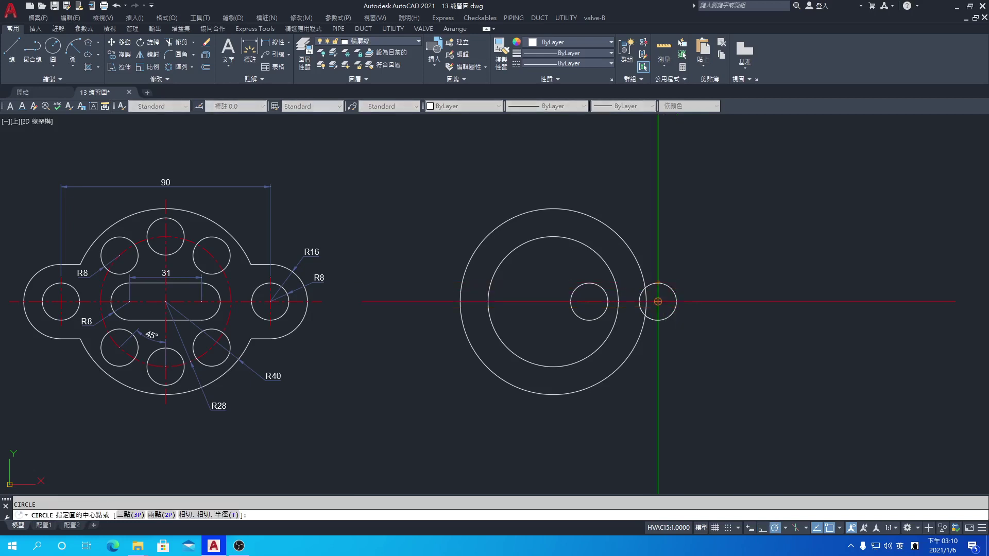
pyautogui.click(658, 301)
pyautogui.write('16')
pyautogui.press('Return')
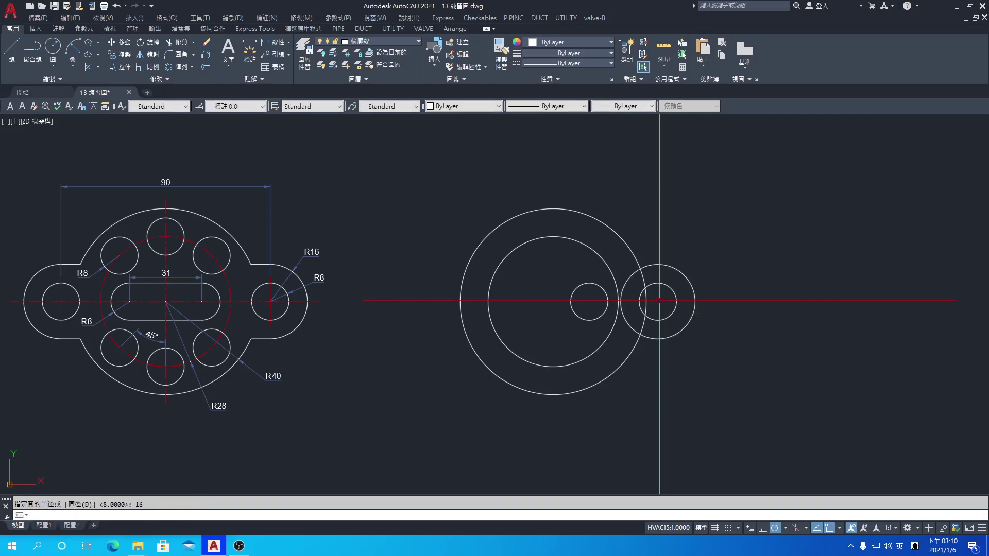
# Draw horizontal lines from the upper and lower quadrants of the radius 16 circle to the radius 40 circle
pyautogui.click(18, 58)
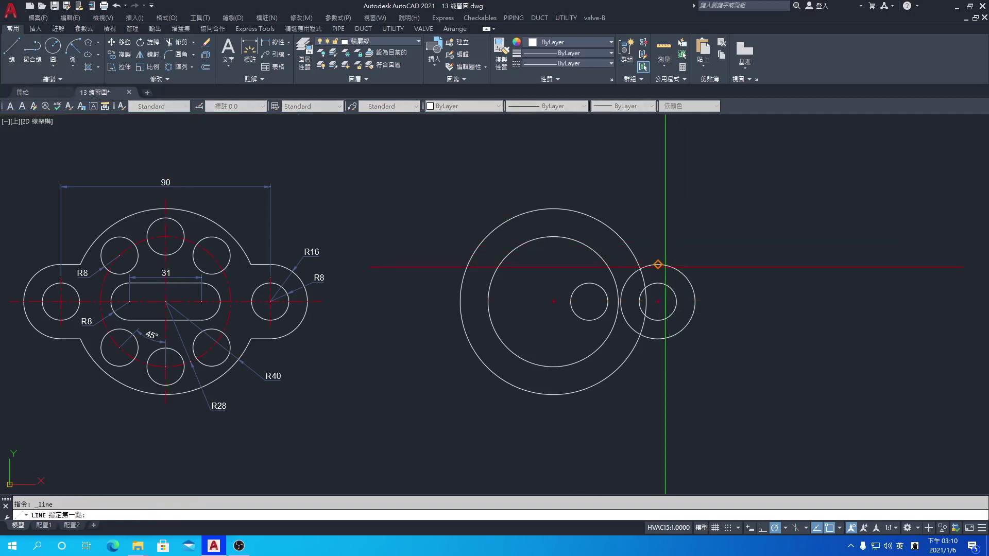
pyautogui.click(638, 264)
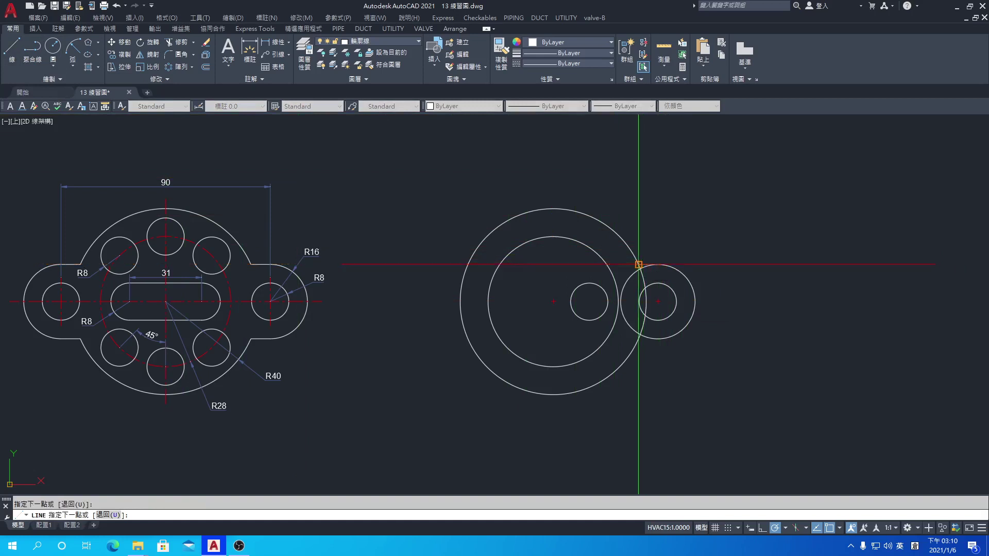
pyautogui.click(658, 339)
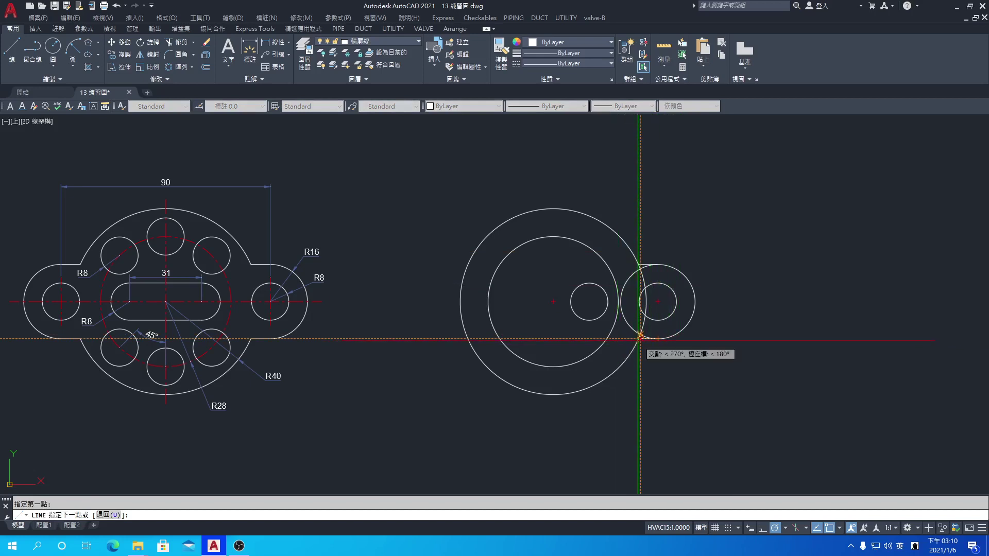
pyautogui.scroll(2, 636, 340)
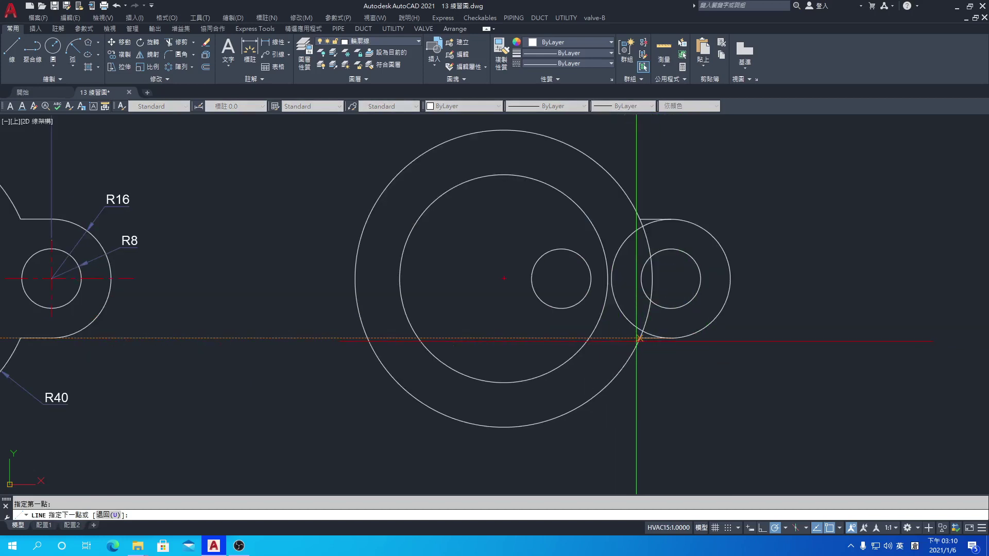
pyautogui.press('Escape')
pyautogui.scroll(-2, 579, 337)
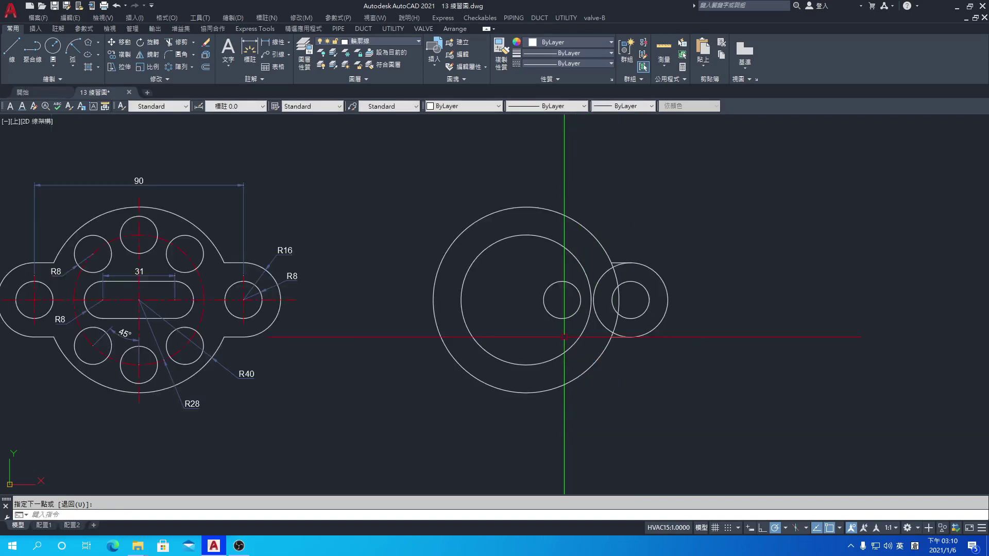
# Mirror the right lug circles, their two horizontal lines and the inner small circle about the large circles' vertical axis, keeping the originals
pyautogui.moveTo(578, 337); pyautogui.dragTo(616, 341, button='middle')
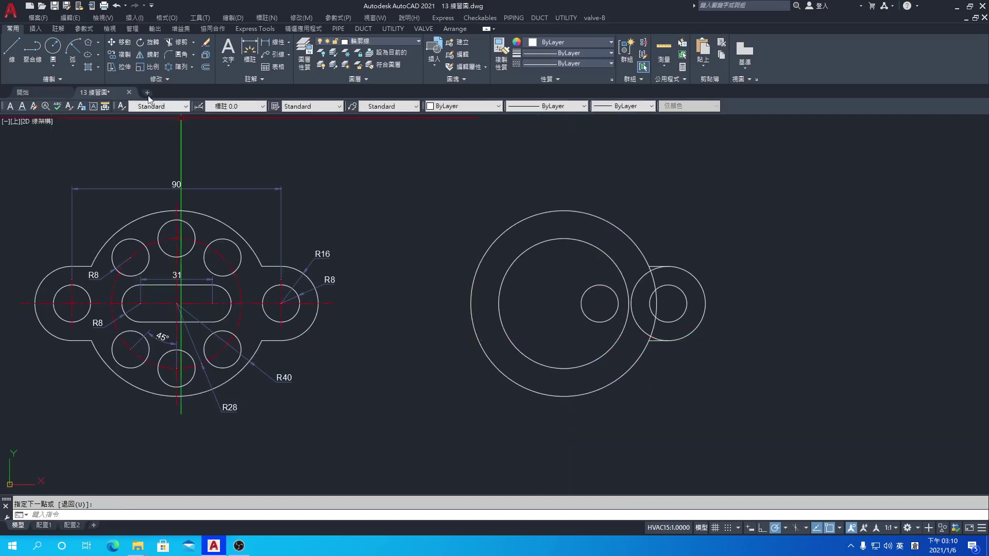
pyautogui.click(152, 57)
pyautogui.click(707, 365)
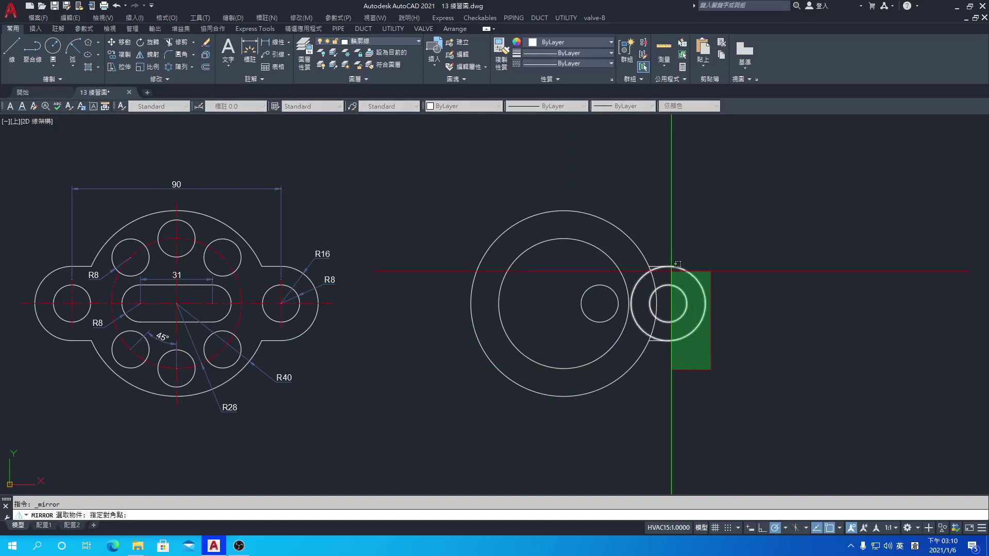
pyautogui.click(660, 242)
pyautogui.click(599, 322)
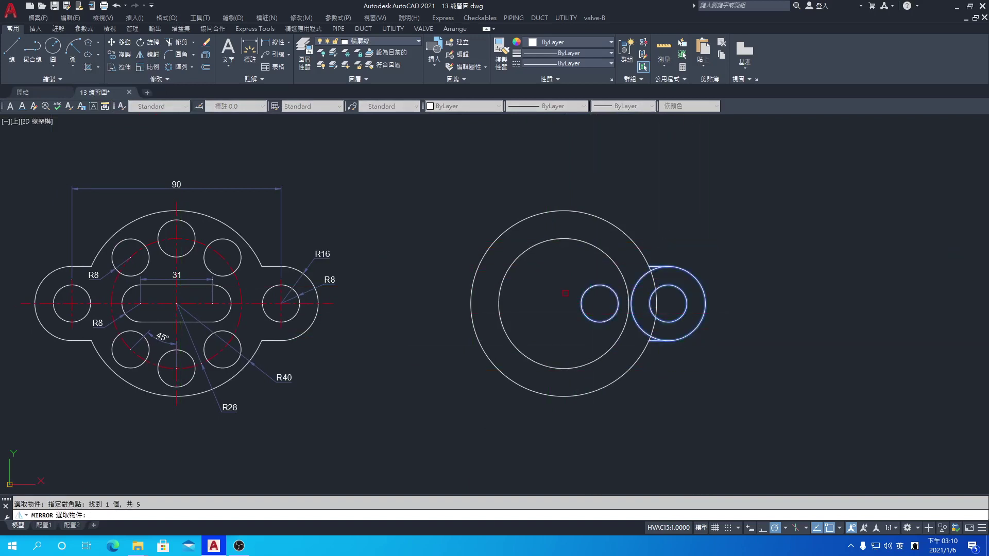
pyautogui.press('Return')
pyautogui.click(564, 238)
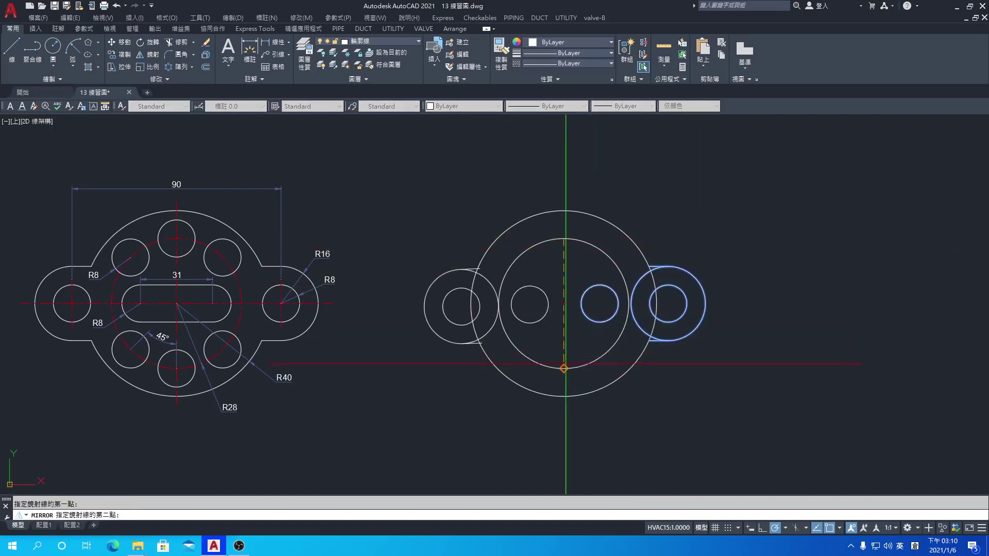
pyautogui.click(564, 366)
pyautogui.press('Return')
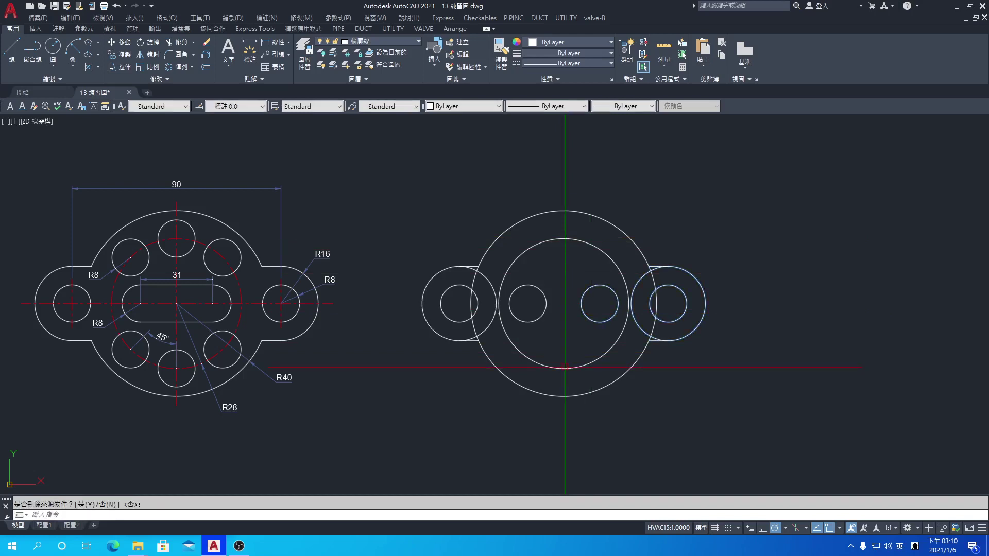
# Connect the upper and lower quadrants of the two inner small circles with horizontal lines to form the slot sides
pyautogui.click(13, 62)
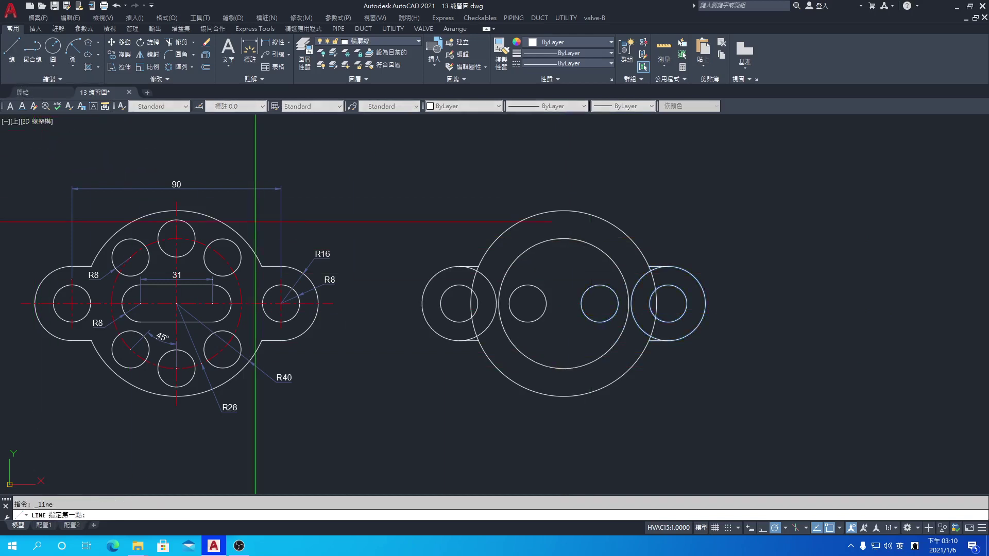
pyautogui.click(528, 285)
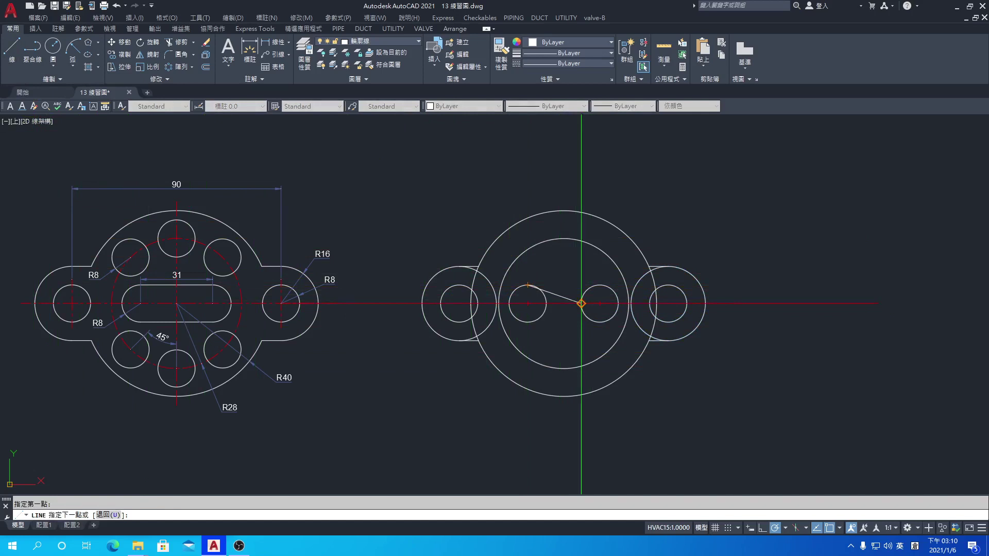
pyautogui.click(599, 285)
pyautogui.press('Return')
pyautogui.press('Return')
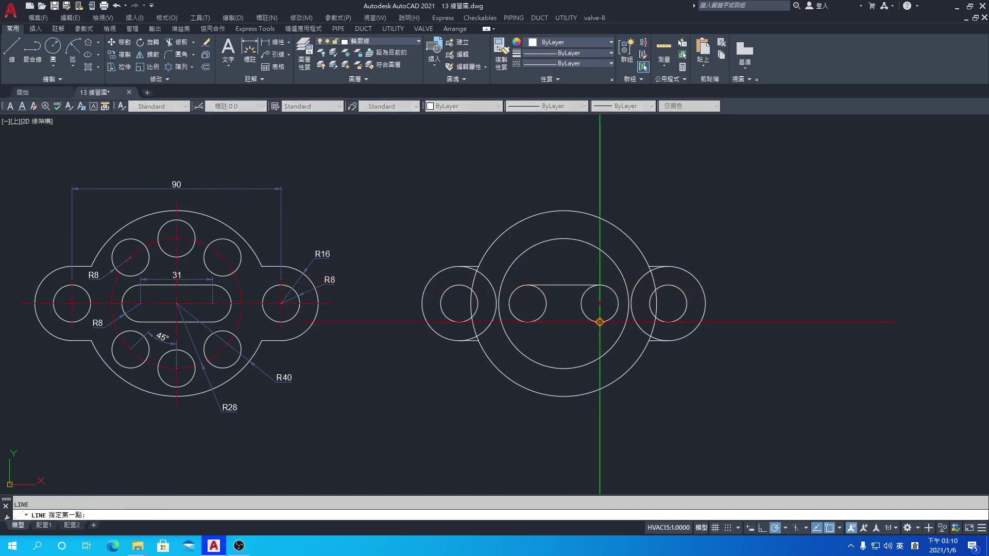
pyautogui.click(600, 323)
pyautogui.click(528, 322)
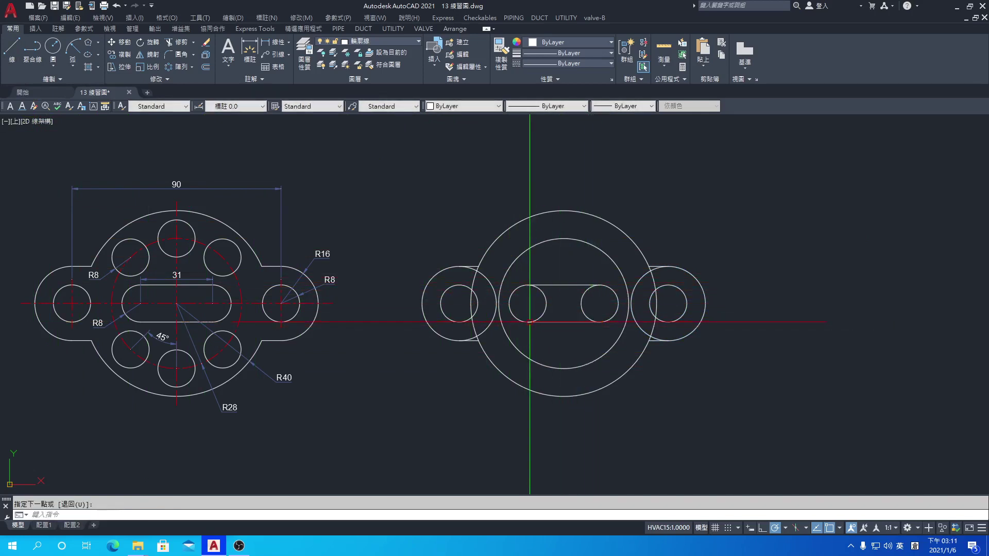
pyautogui.press('Return')
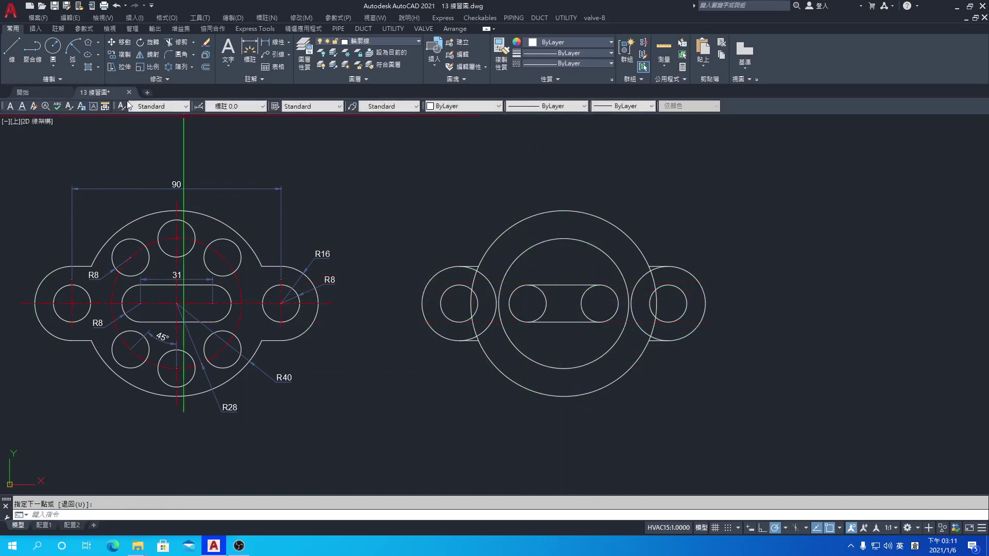
# Trim the radius 40 and radius 16 arcs between the lug lines and the inner halves of the slot's end circles
pyautogui.click(178, 42)
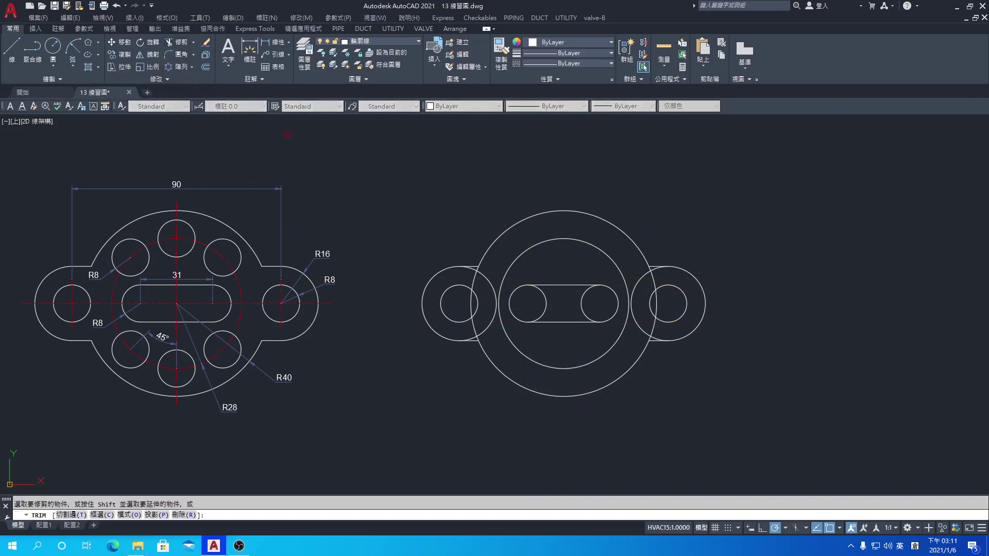
pyautogui.press('Return')
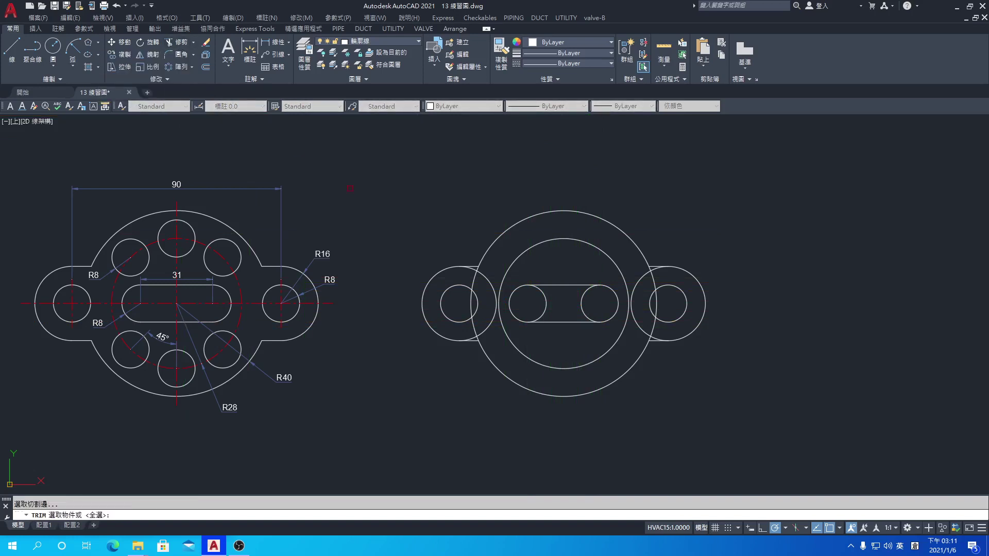
pyautogui.click(475, 266)
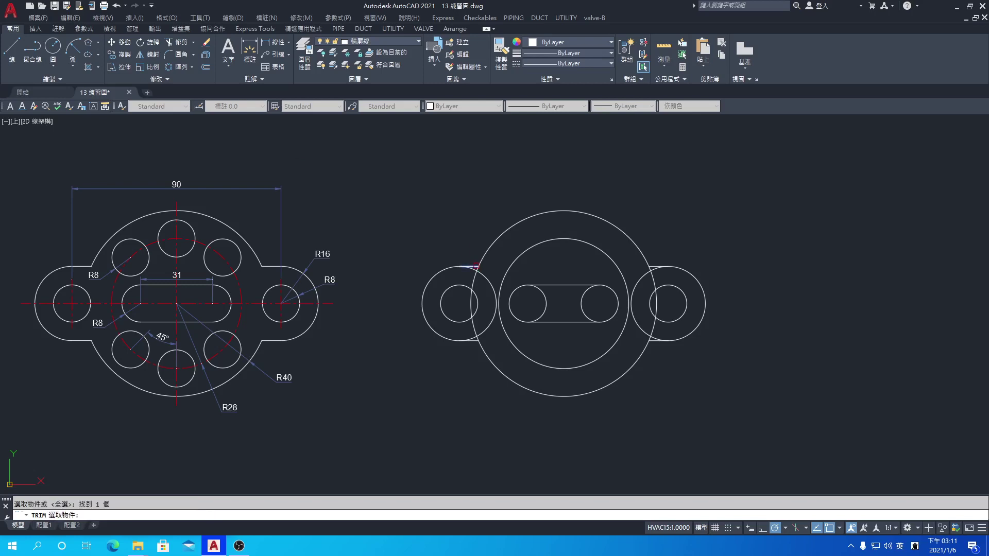
pyautogui.click(472, 341)
pyautogui.press('Return')
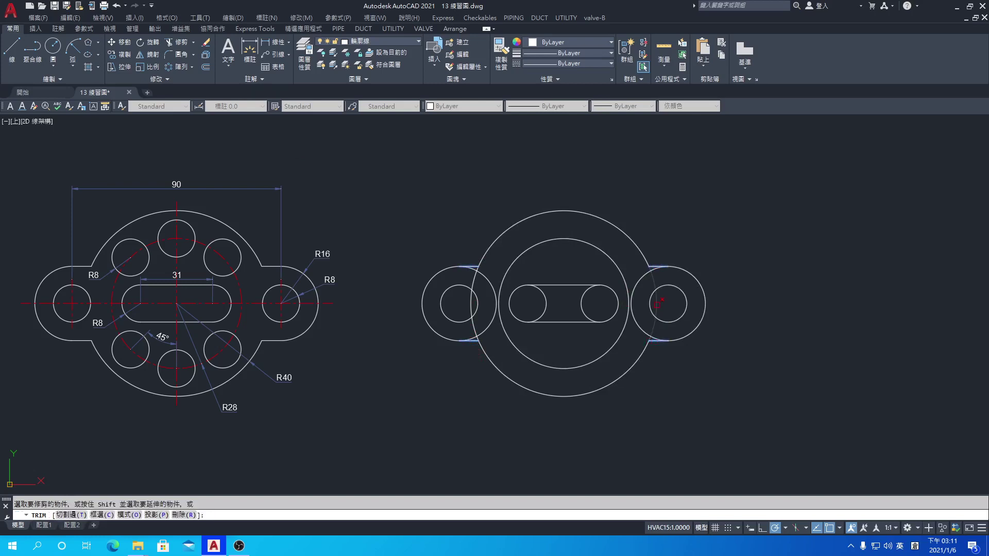
pyautogui.click(655, 306)
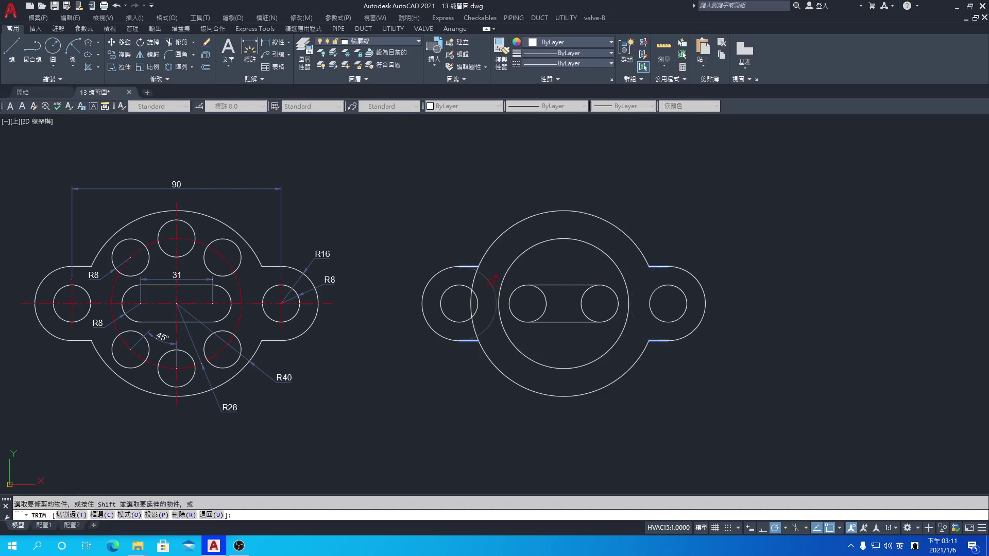
pyautogui.press('Return')
pyautogui.press('Return')
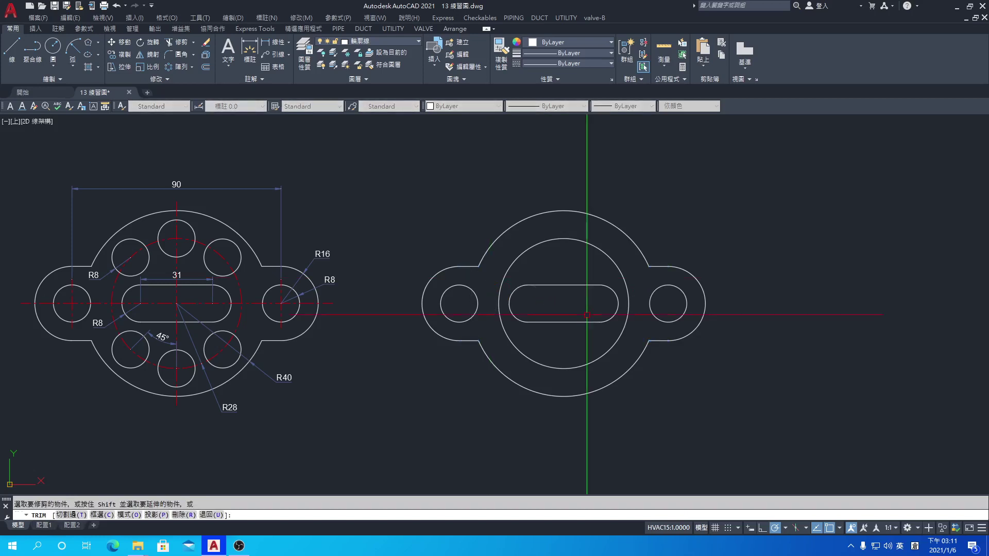
pyautogui.press('Return')
# Make 中心線 the current layer
pyautogui.click(393, 42)
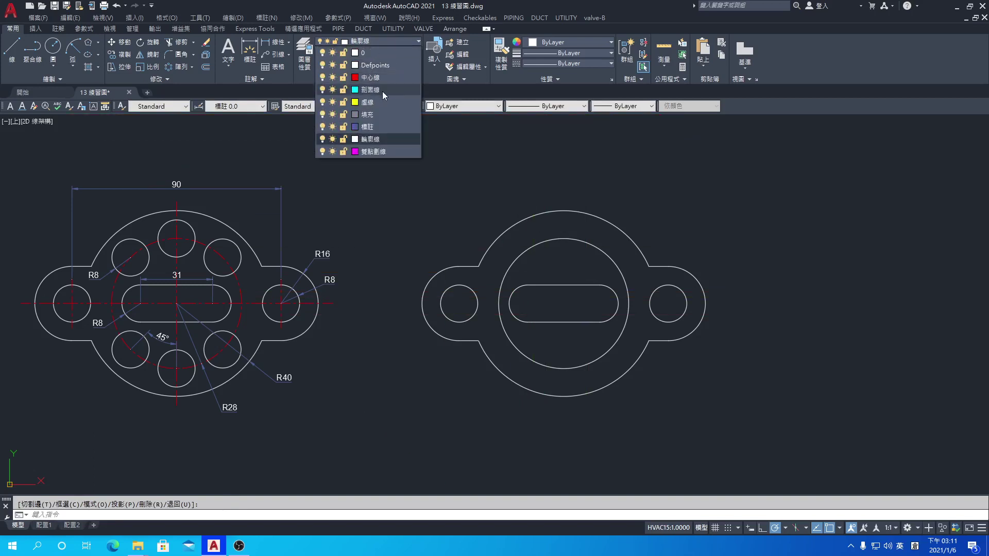
pyautogui.click(383, 78)
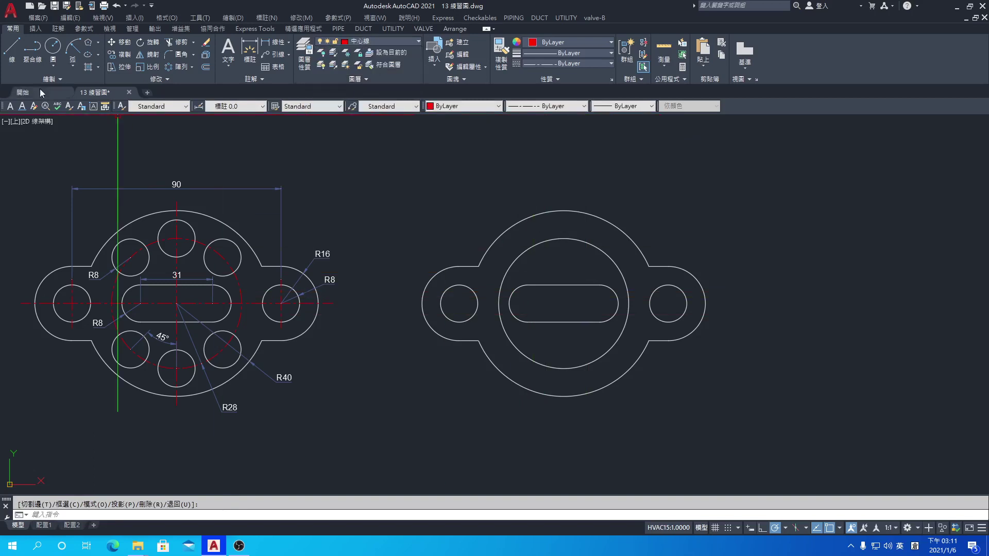
# Draw a vertical centerline between the large outline's top and bottom quadrants and a horizontal one between the outer ends of both lugs
pyautogui.click(14, 58)
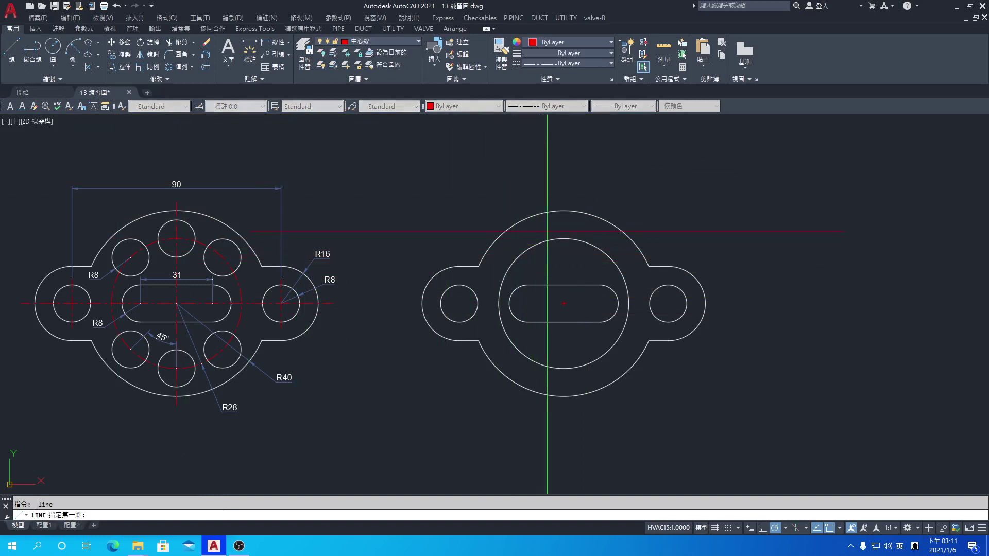
pyautogui.click(563, 210)
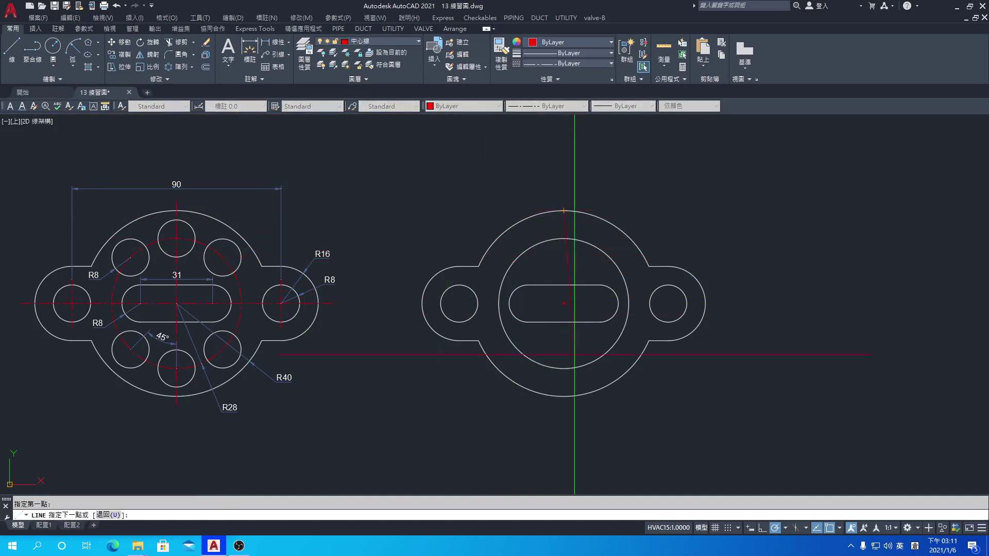
pyautogui.click(563, 395)
pyautogui.press('Return')
pyautogui.press('Return')
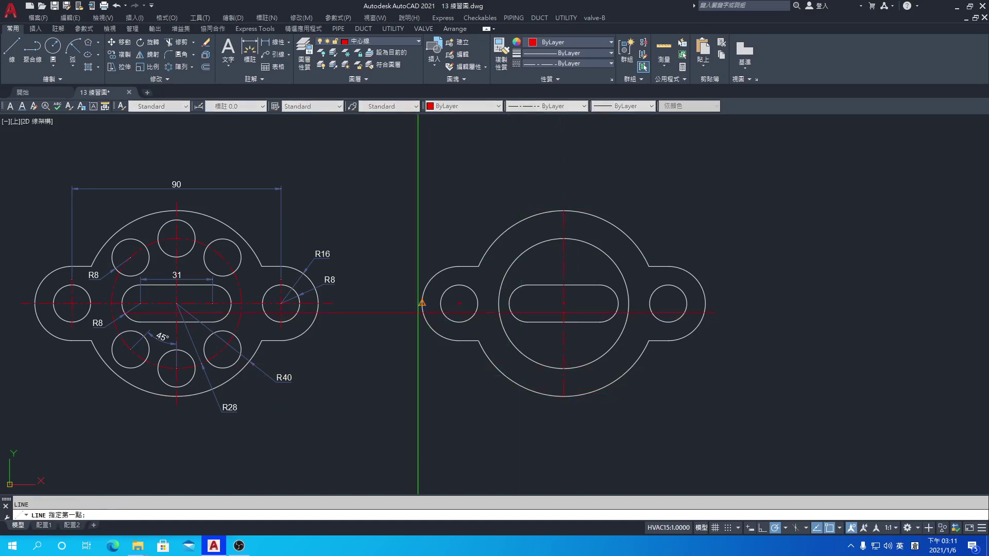
pyautogui.click(422, 303)
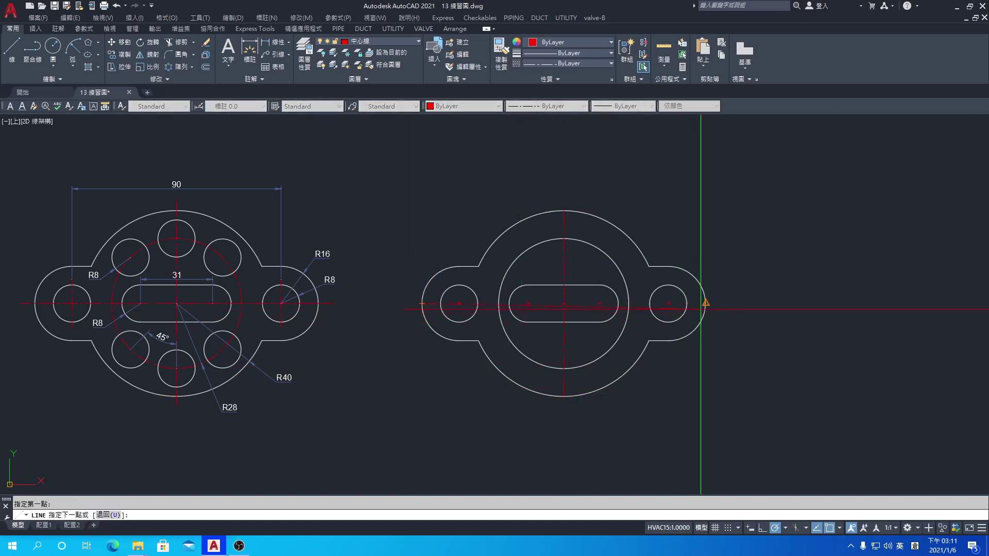
pyautogui.click(705, 303)
pyautogui.press('Return')
# Draw a vertical centerline across the left lug hole between its quadrants, and make 輪廓線 the current layer
pyautogui.press('Return')
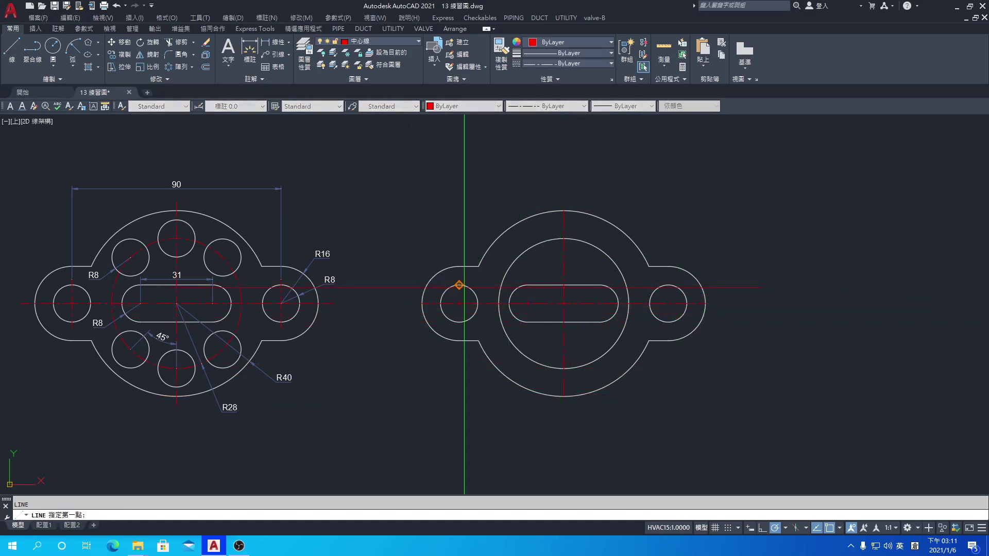
pyautogui.click(458, 285)
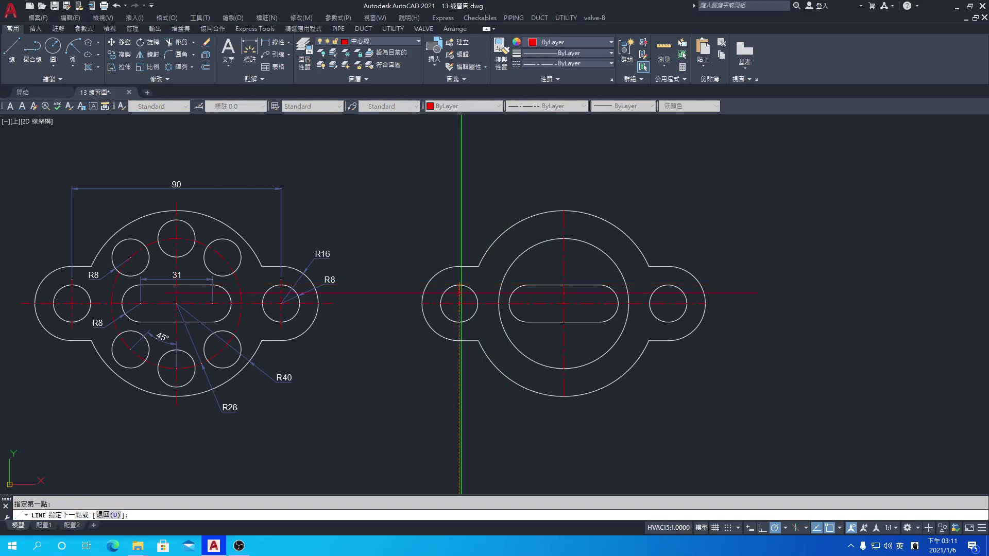
pyautogui.click(459, 322)
pyautogui.press('Return')
pyautogui.click(397, 41)
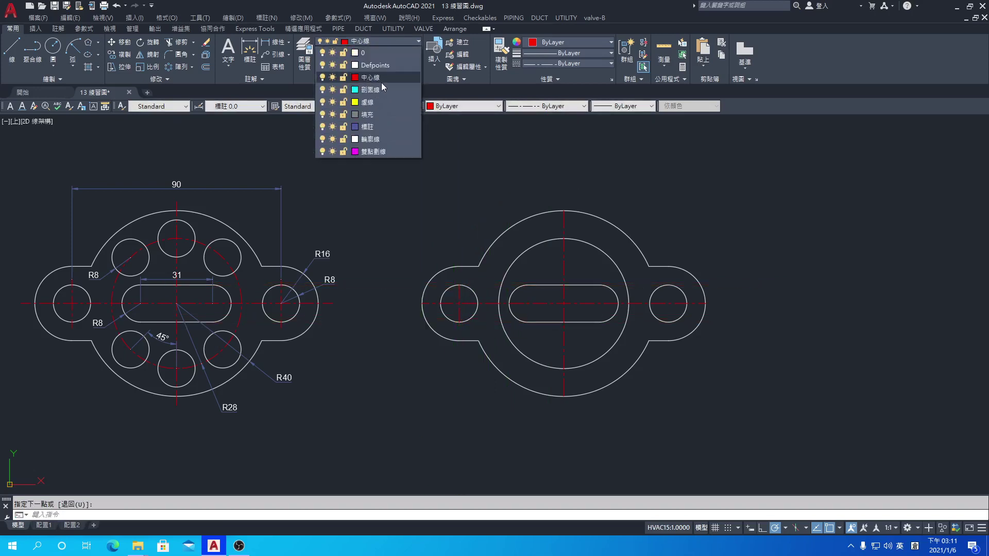
pyautogui.click(370, 139)
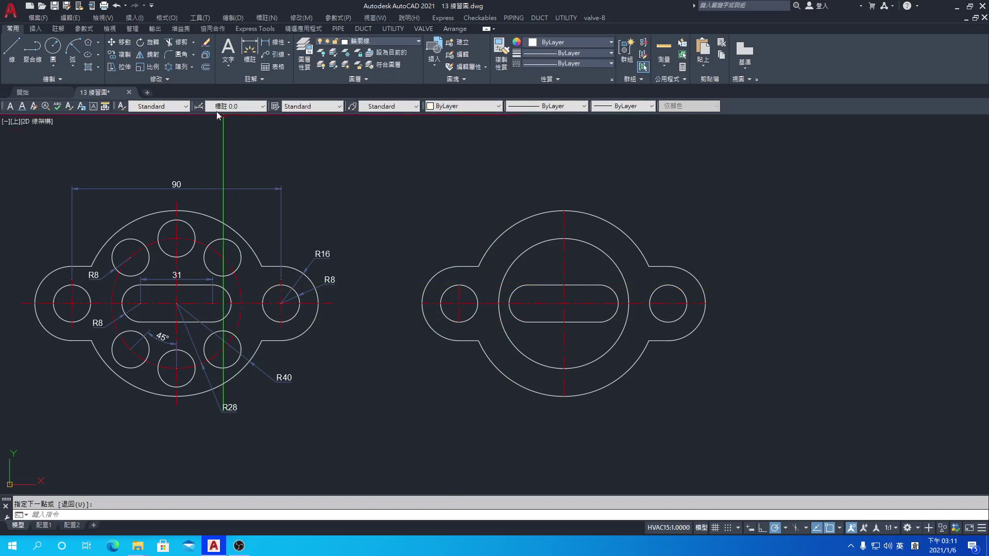
# Scale the plate's main vertical and horizontal centerlines by 1.1 about their intersection
pyautogui.click(149, 68)
pyautogui.click(589, 306)
pyautogui.click(565, 299)
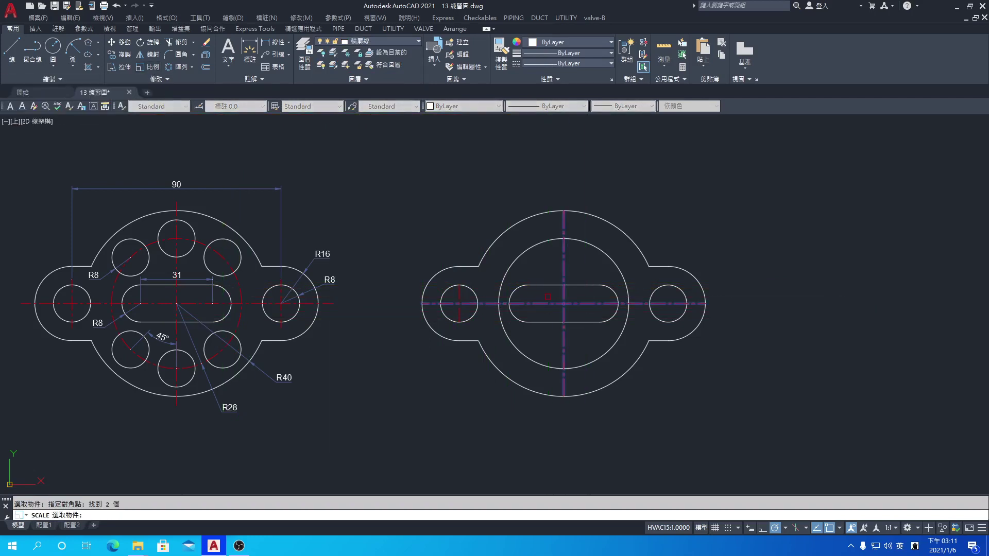
pyautogui.press('Return')
pyautogui.click(571, 295)
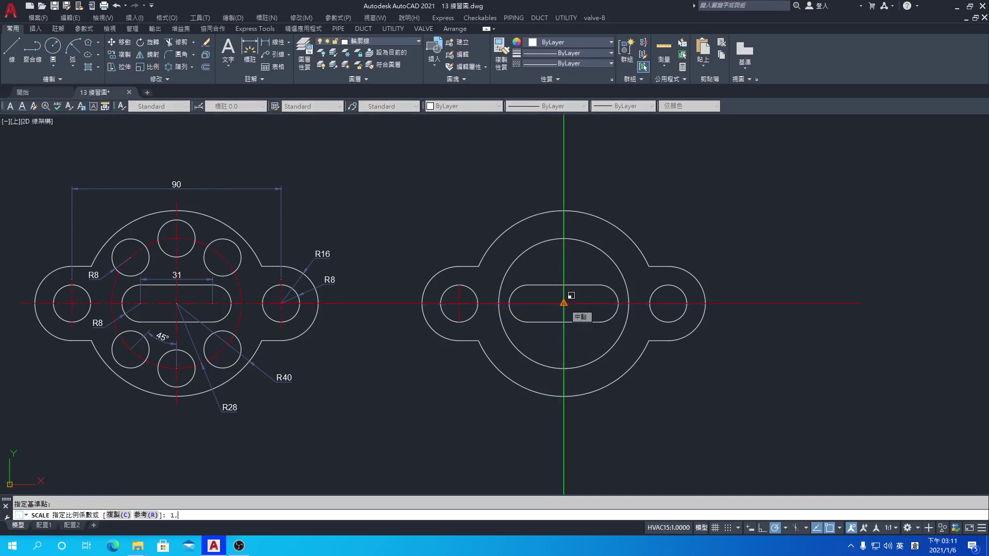
pyautogui.write('1.1')
pyautogui.press('Return')
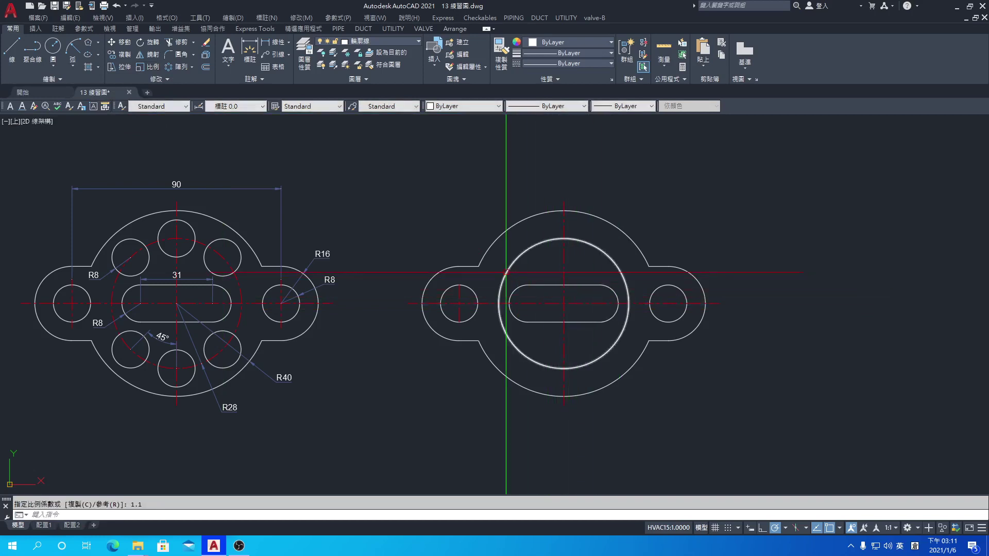
# Scale the left lug hole's vertical centerline by 1.3 about its midpoint
pyautogui.press('Return')
pyautogui.click(459, 285)
pyautogui.press('Return')
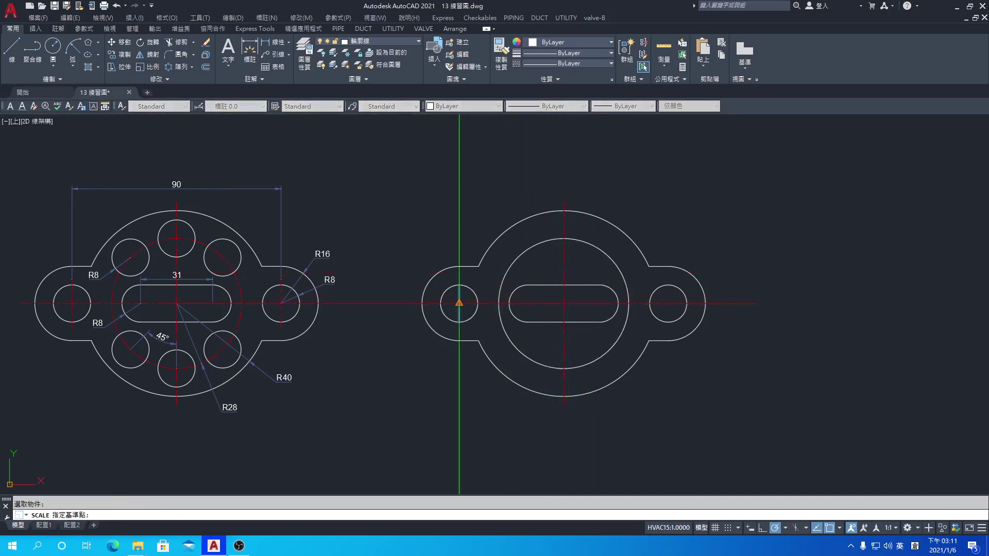
pyautogui.click(459, 302)
pyautogui.write('1.3')
pyautogui.press('Return')
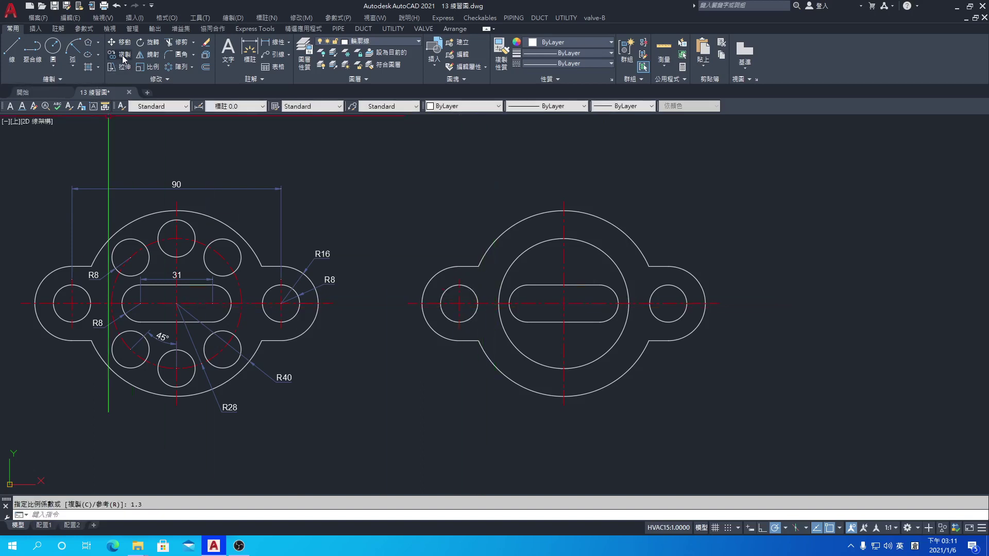
# Copy the left lug hole's vertical centerline from its midpoint to the center of the right lug hole
pyautogui.click(112, 54)
pyautogui.click(459, 315)
pyautogui.press('Return')
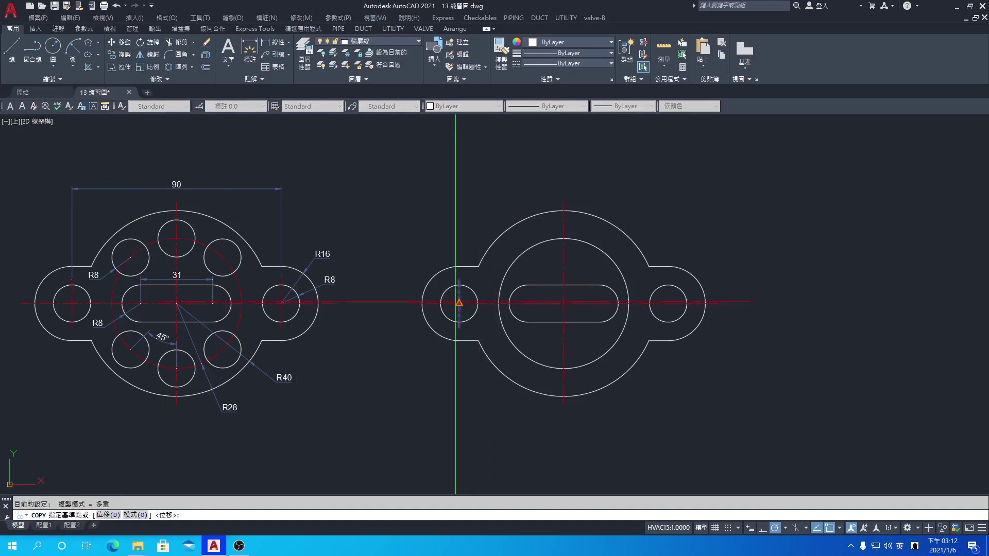
pyautogui.click(459, 303)
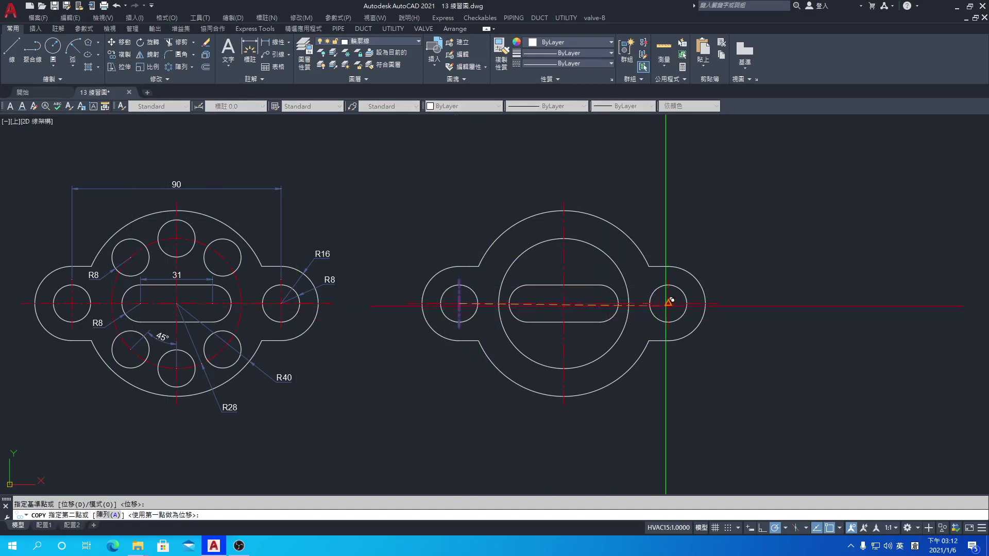
pyautogui.click(668, 303)
pyautogui.press('Return')
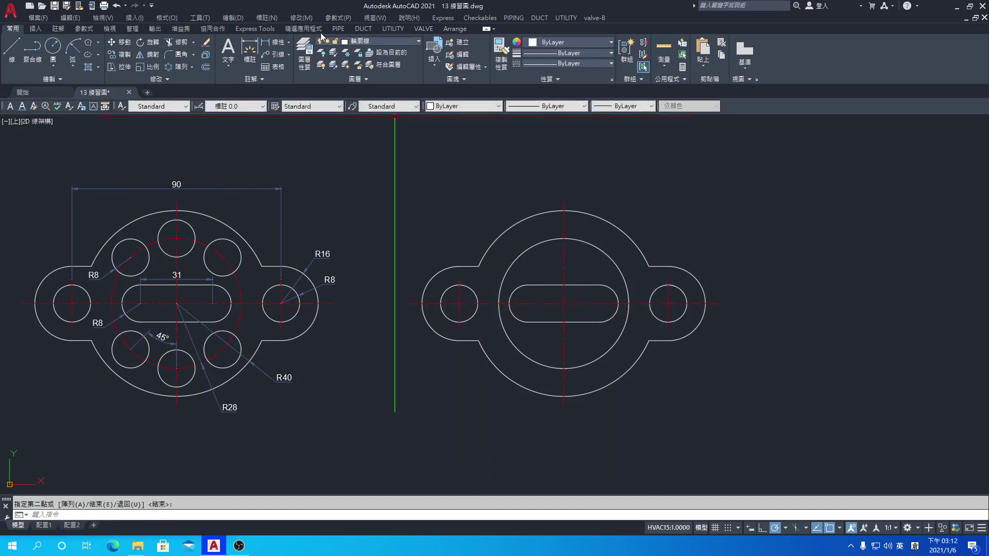
# Match the properties of the vertical centerline onto the circle surrounding the slot
pyautogui.click(304, 19)
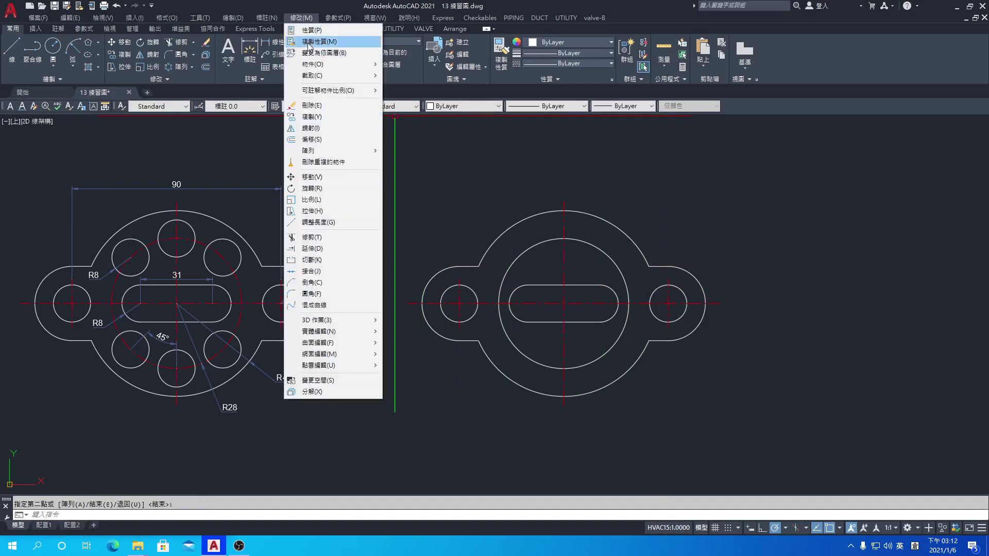
pyautogui.click(311, 41)
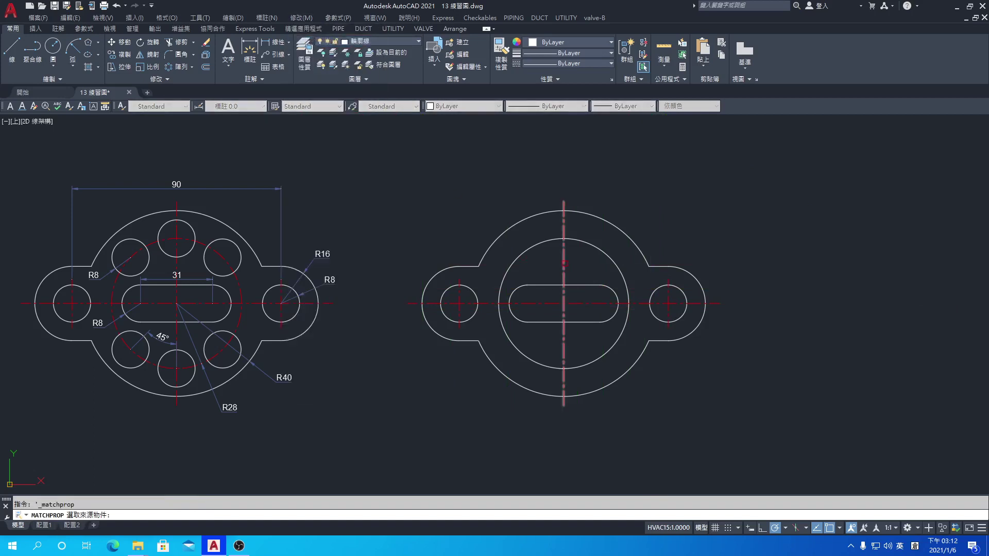
pyautogui.click(564, 249)
pyautogui.click(542, 243)
pyautogui.press('Return')
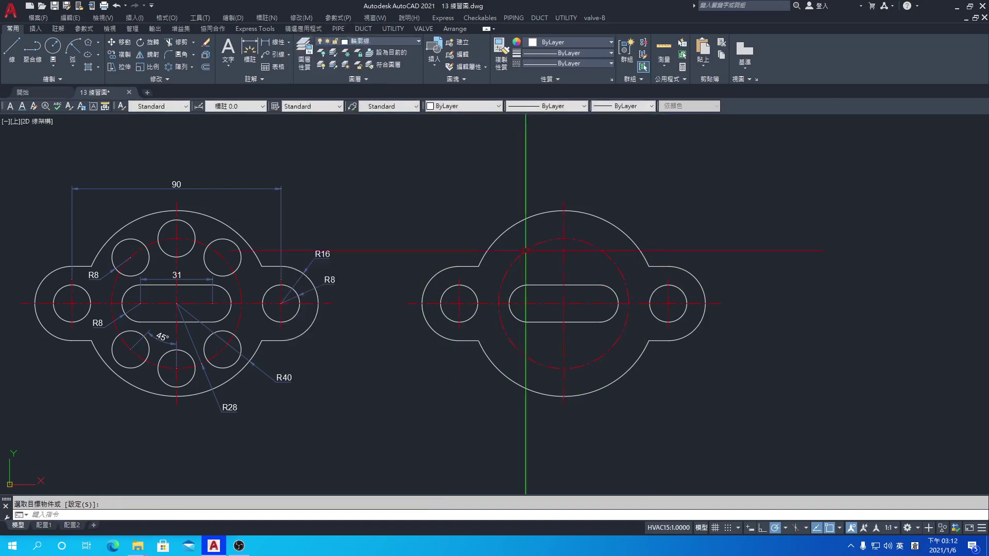
# Draw a circle of radius 8 centered where the vertical centerline meets the top of the centerline circle
pyautogui.click(54, 51)
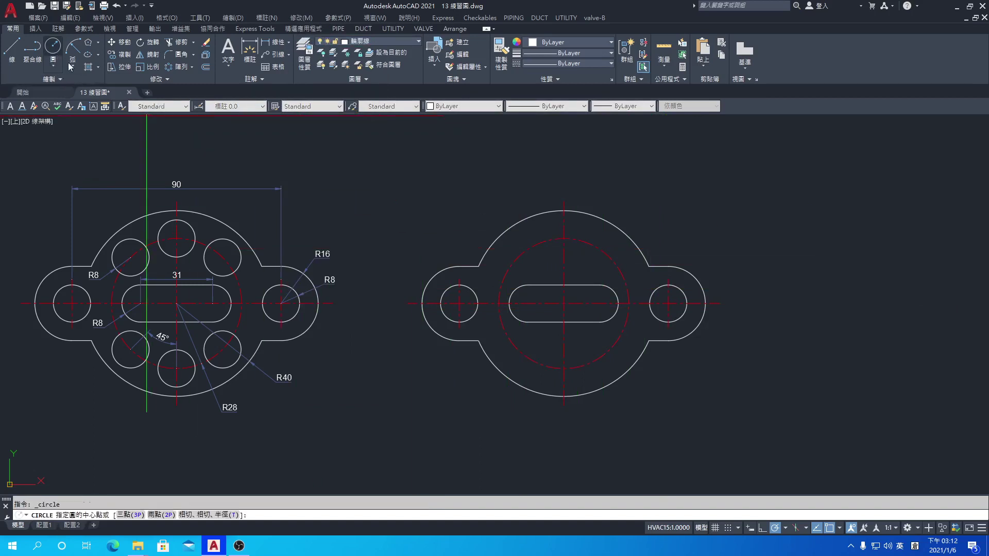
pyautogui.click(564, 238)
pyautogui.press('Return')
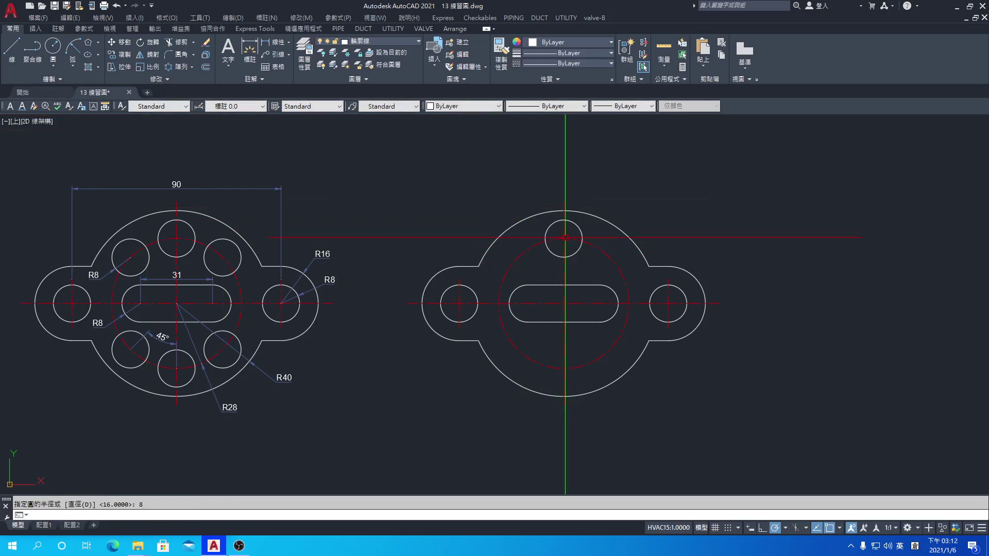
# Rotate a copy of the top radius 8 circle by 45 degrees about the plate's center
pyautogui.click(154, 47)
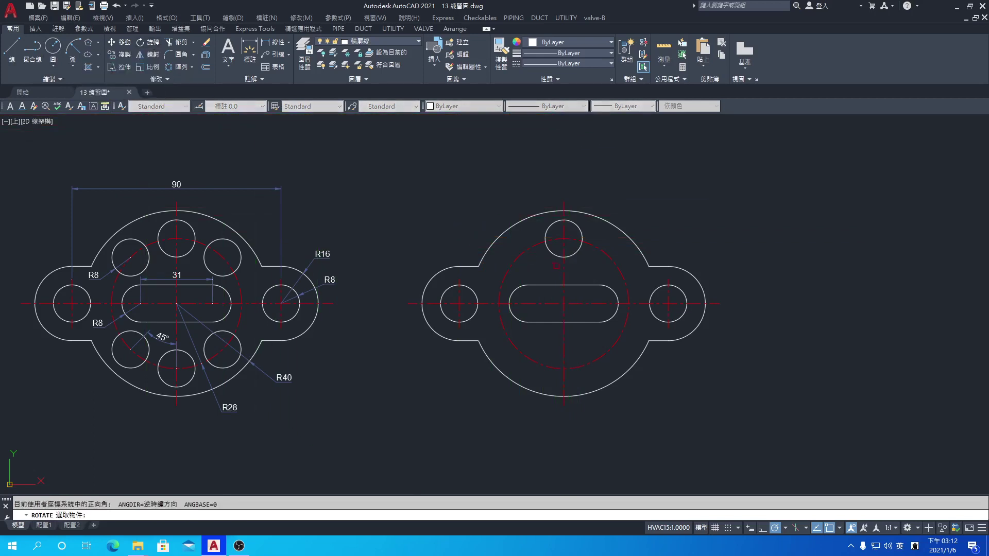
pyautogui.click(560, 253)
pyautogui.press('Return')
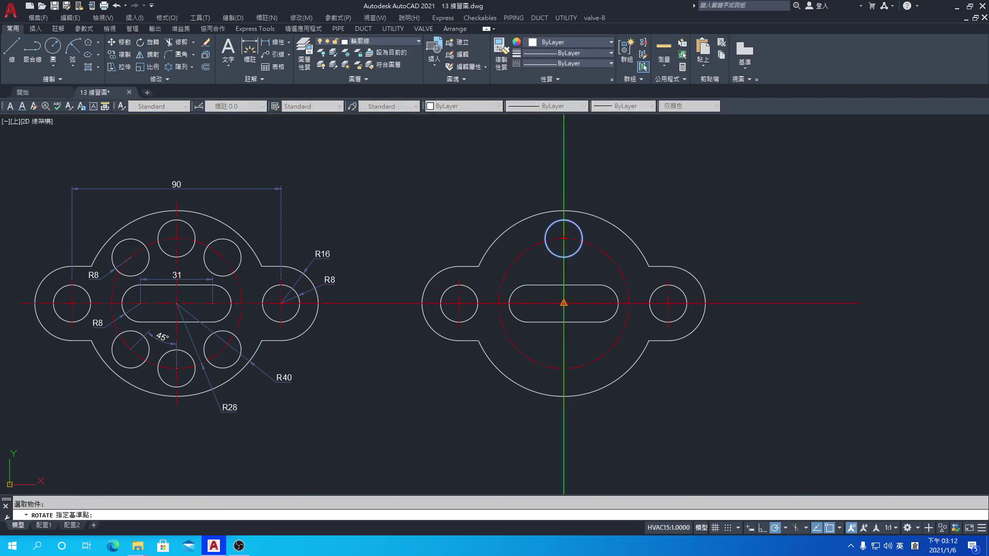
pyautogui.click(563, 303)
pyautogui.write('c')
pyautogui.press('Return')
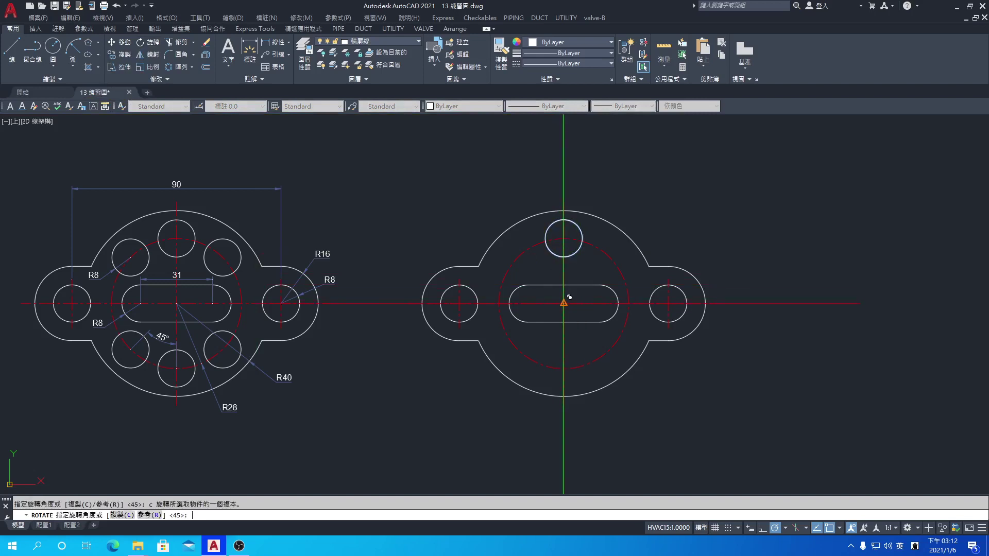
pyautogui.press('Return')
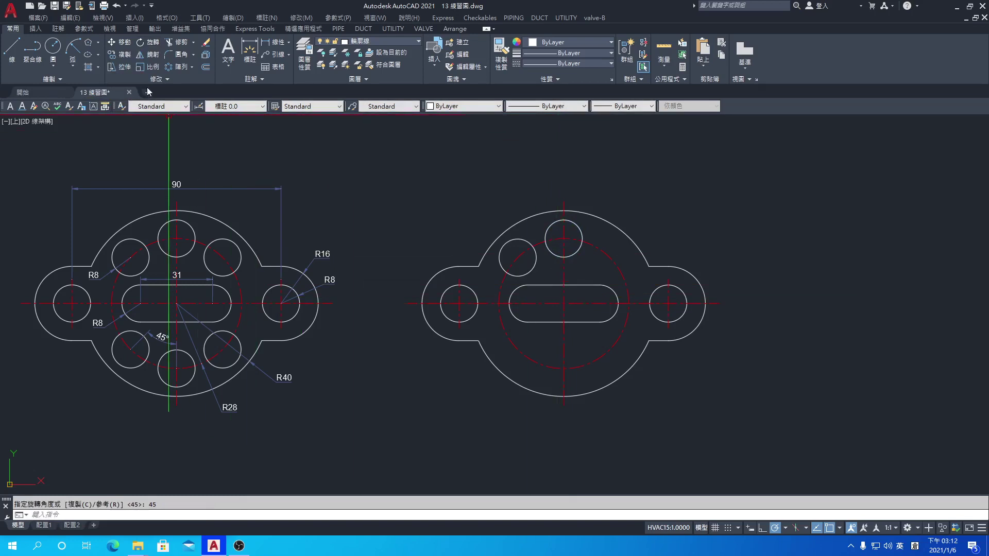
# Mirror the upper-left radius 8 circle about the vertical centerline, keeping the original
pyautogui.click(152, 56)
pyautogui.click(530, 270)
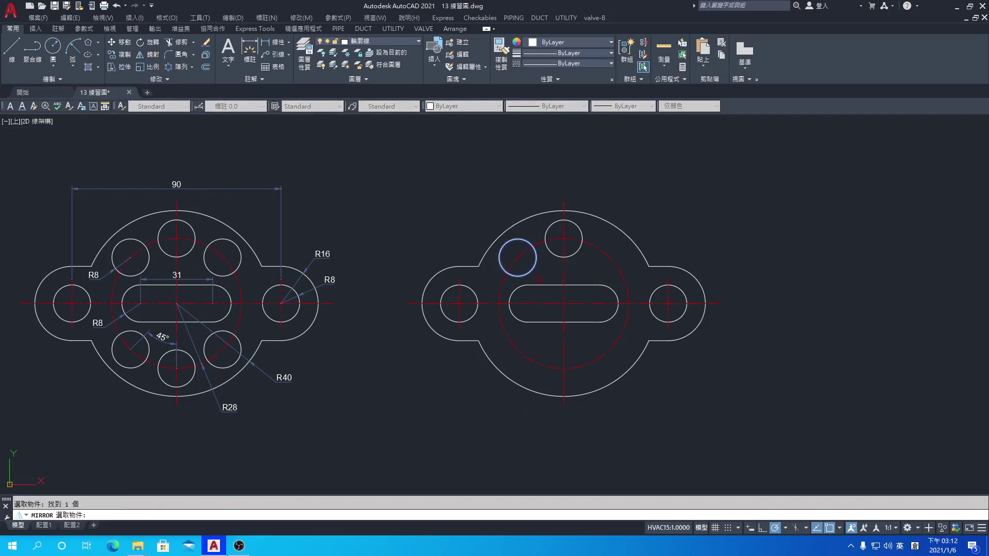
pyautogui.press('Return')
pyautogui.click(564, 284)
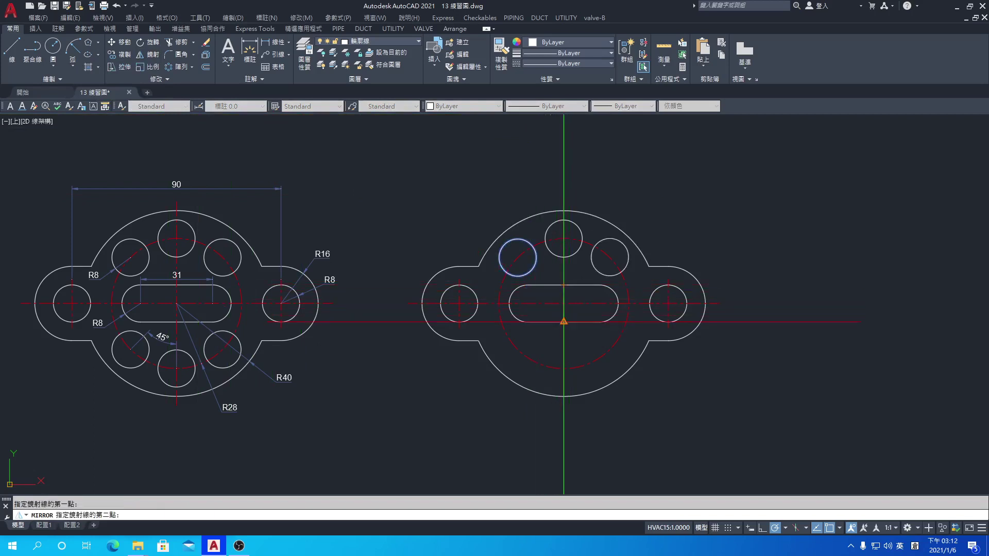
pyautogui.click(565, 322)
pyautogui.press('Return')
# Mirror the three upper radius 8 circles about the horizontal centerline, keeping the originals
pyautogui.press('Return')
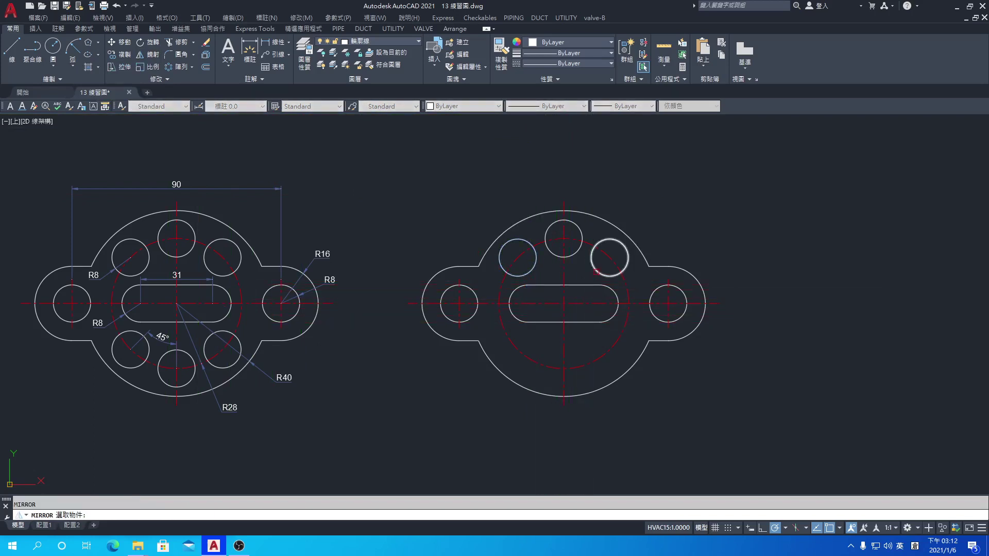
pyautogui.click(591, 255)
pyautogui.click(547, 244)
pyautogui.click(532, 264)
pyautogui.press('Return')
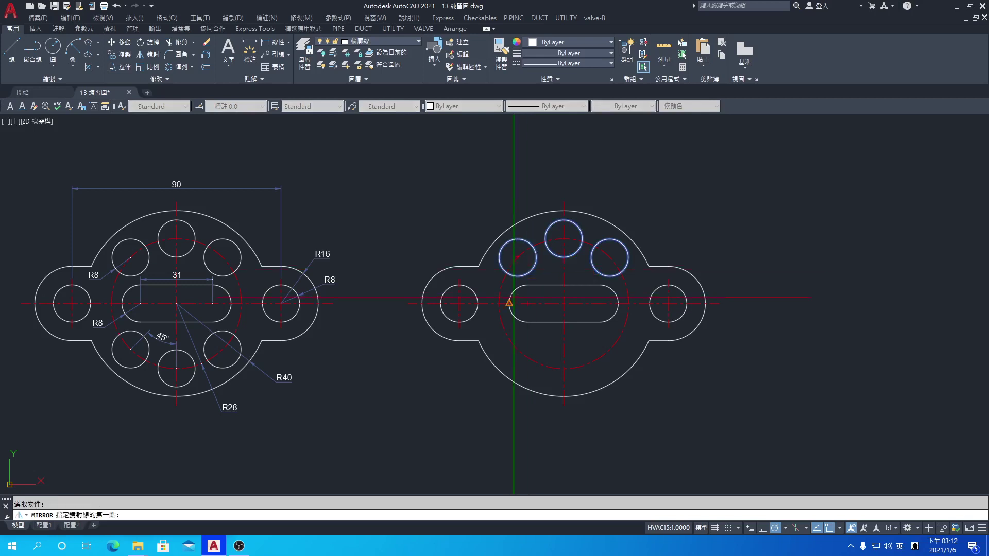
pyautogui.click(509, 304)
pyautogui.click(616, 304)
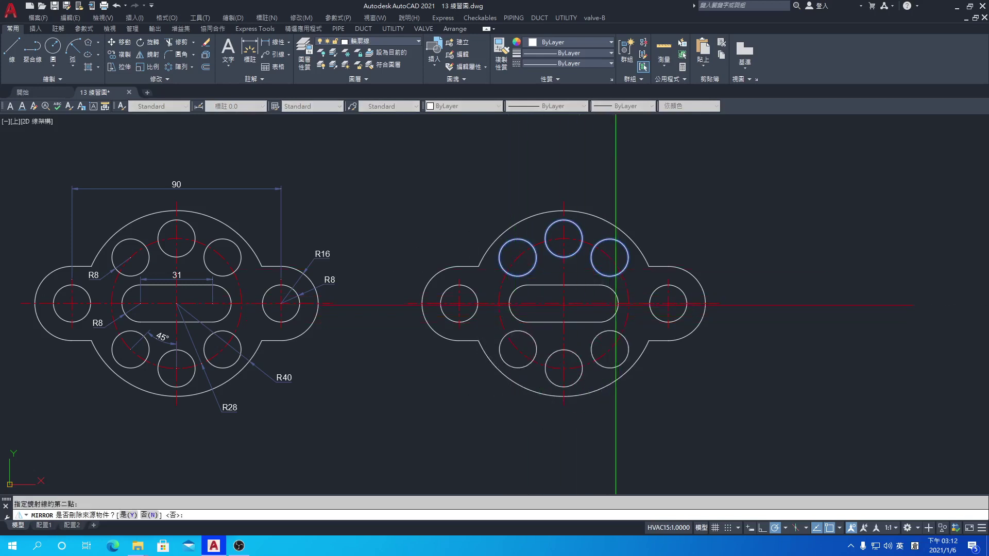
pyautogui.press('Return')
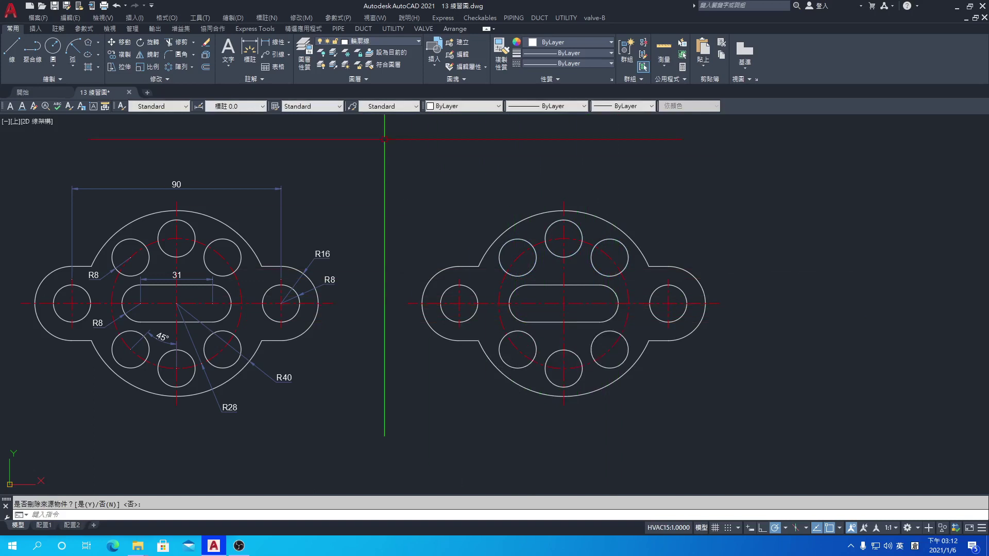
# Add radius dimensions to the slot's left end arc and the upper-left hole of the redrawn plate
pyautogui.click(273, 16)
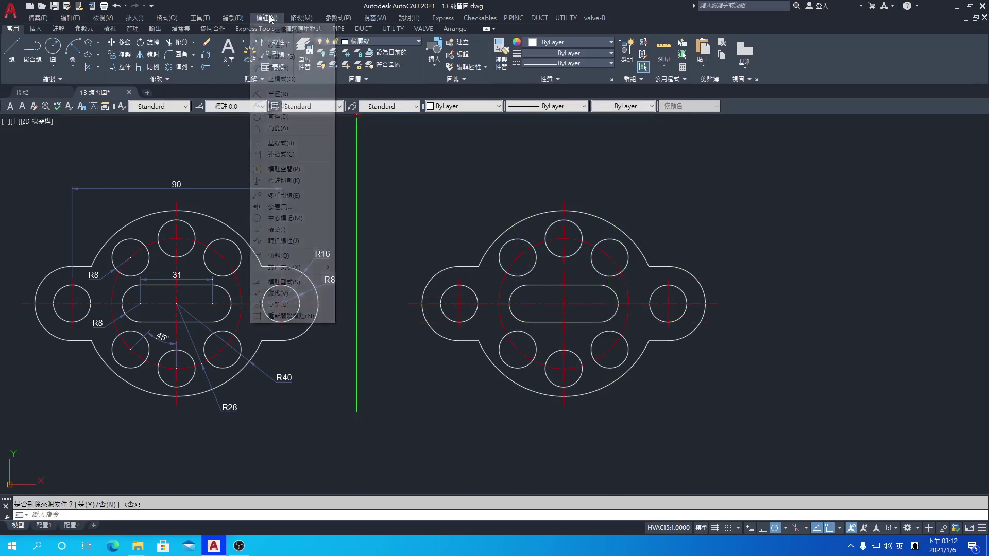
pyautogui.click(274, 94)
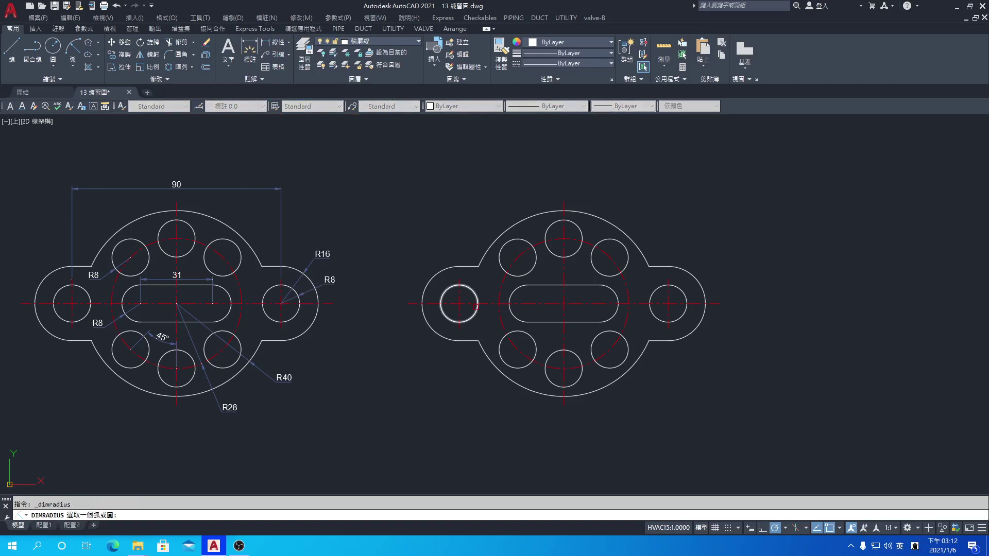
pyautogui.click(510, 308)
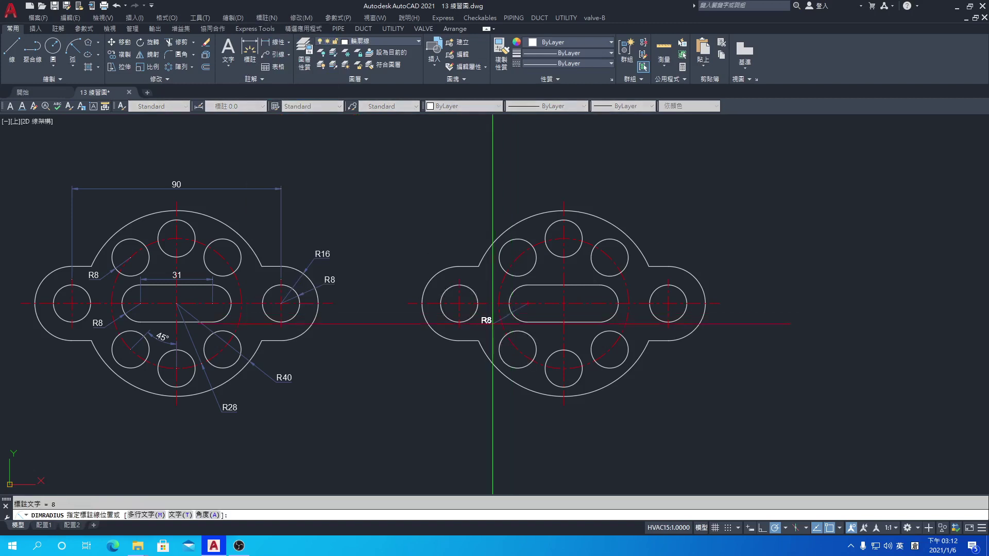
pyautogui.click(491, 326)
pyautogui.press('space')
pyautogui.click(502, 269)
pyautogui.click(492, 276)
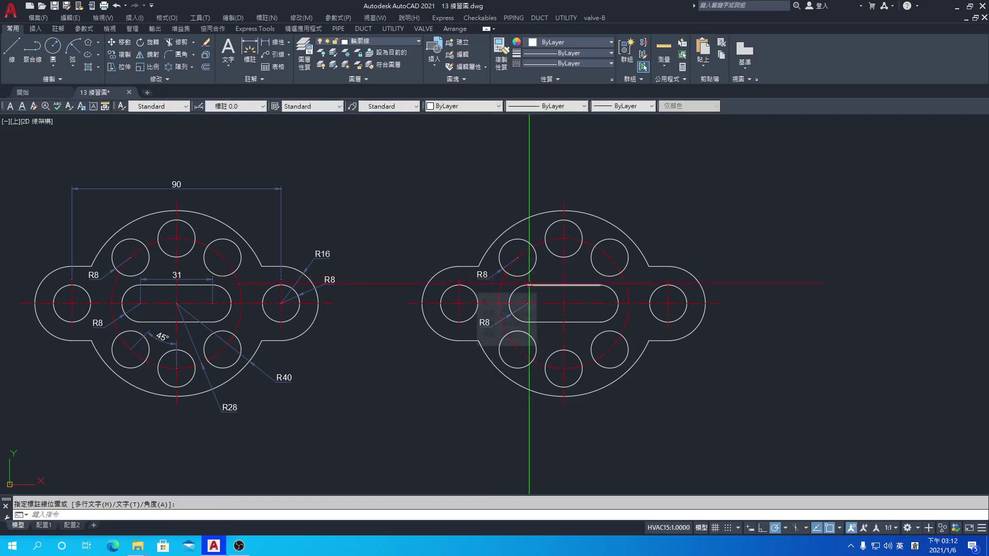
# Add radius dimensions to the right lug's hole and its outer arc on the redrawn plate
pyautogui.press('space')
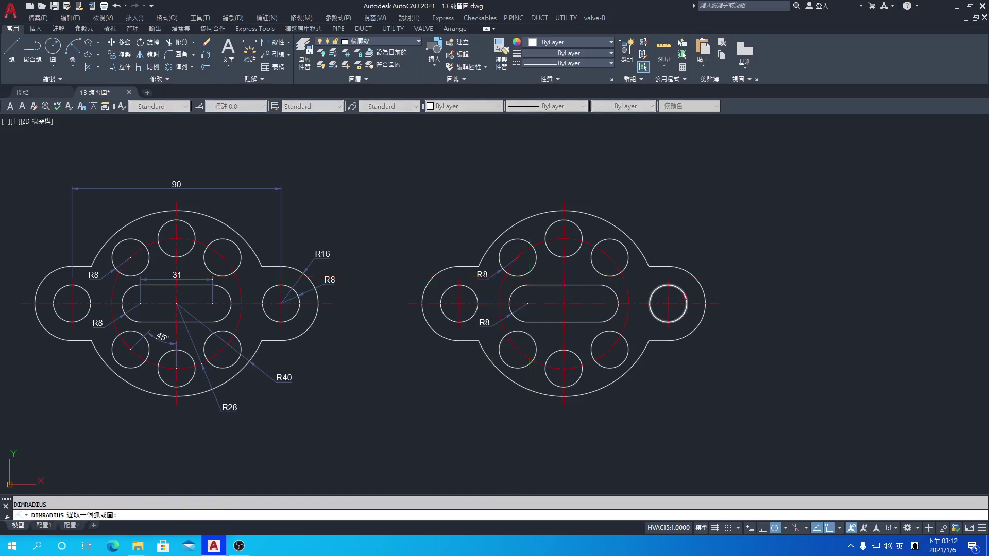
pyautogui.click(683, 292)
pyautogui.click(713, 286)
pyautogui.press('space')
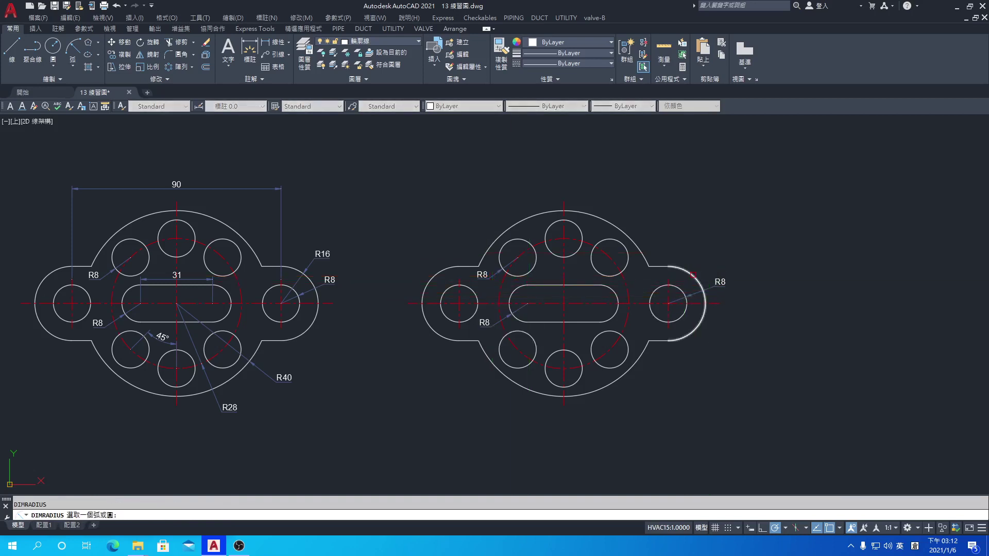
pyautogui.click(693, 273)
pyautogui.click(704, 255)
# Add radius dimensions to the red centerline circle and the plate's large outer arc, placing both texts below right of the redrawn plate
pyautogui.press('space')
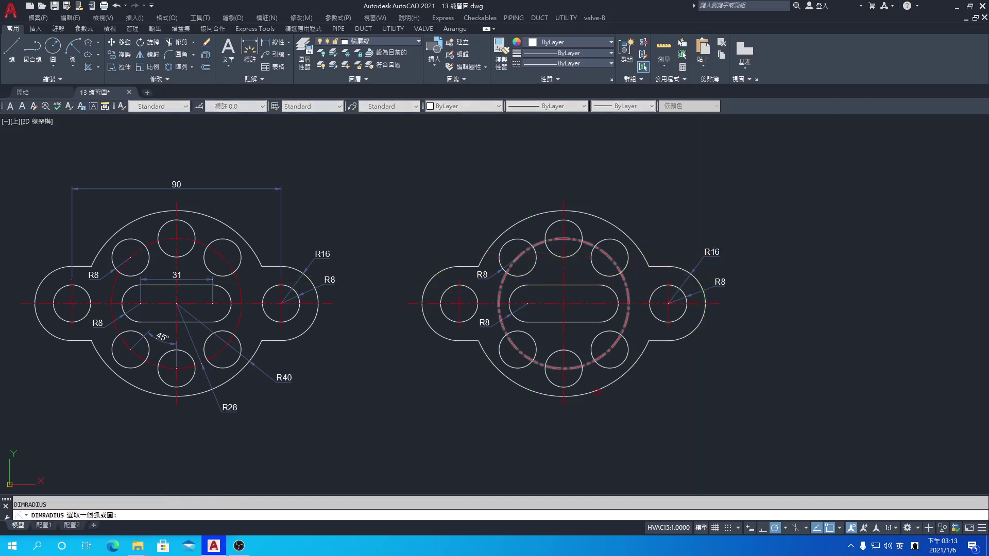
pyautogui.click(590, 362)
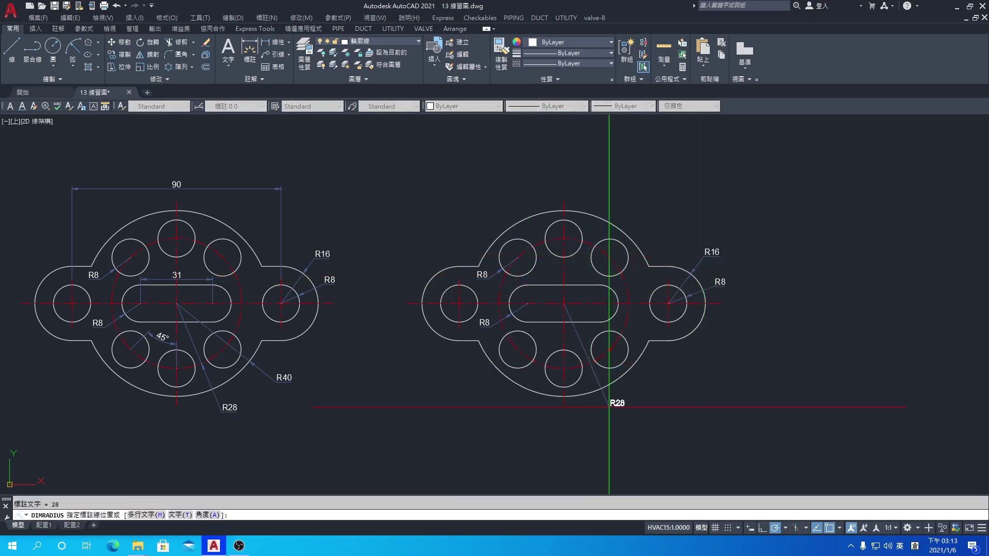
pyautogui.click(653, 375)
pyautogui.press('space')
pyautogui.click(637, 361)
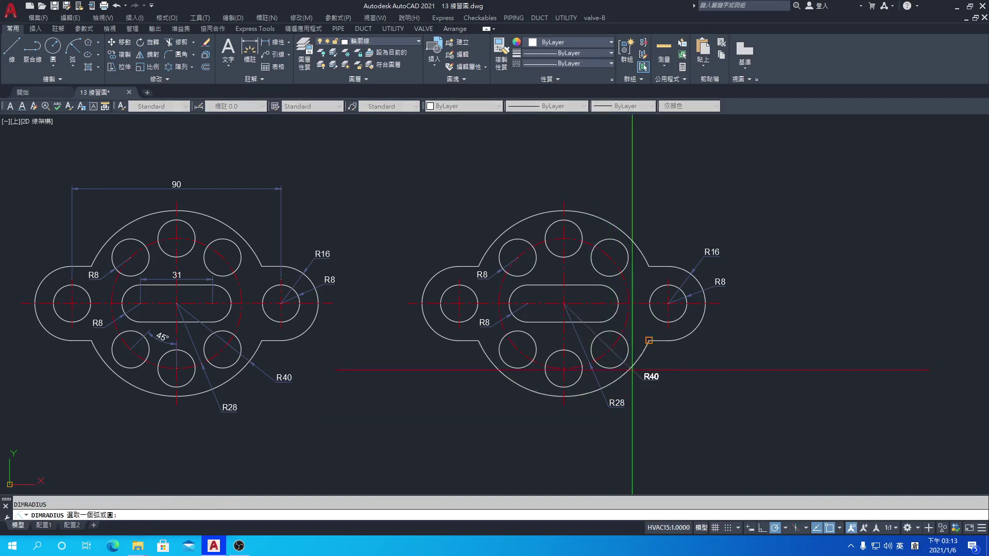
pyautogui.click(659, 379)
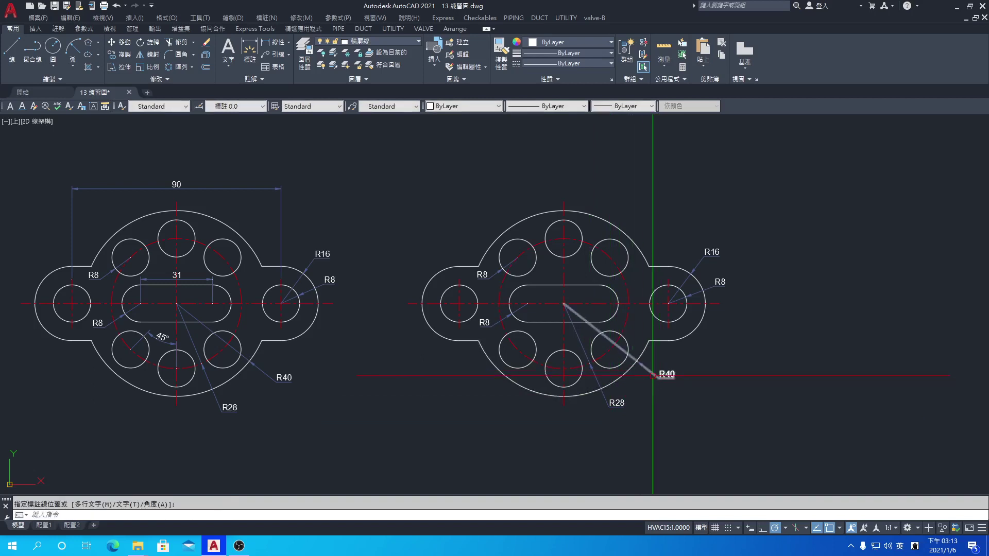
# Add a horizontal linear dimension between the slot's two end-arc centers, placed just above the redrawn slot
pyautogui.click(266, 18)
pyautogui.click(272, 45)
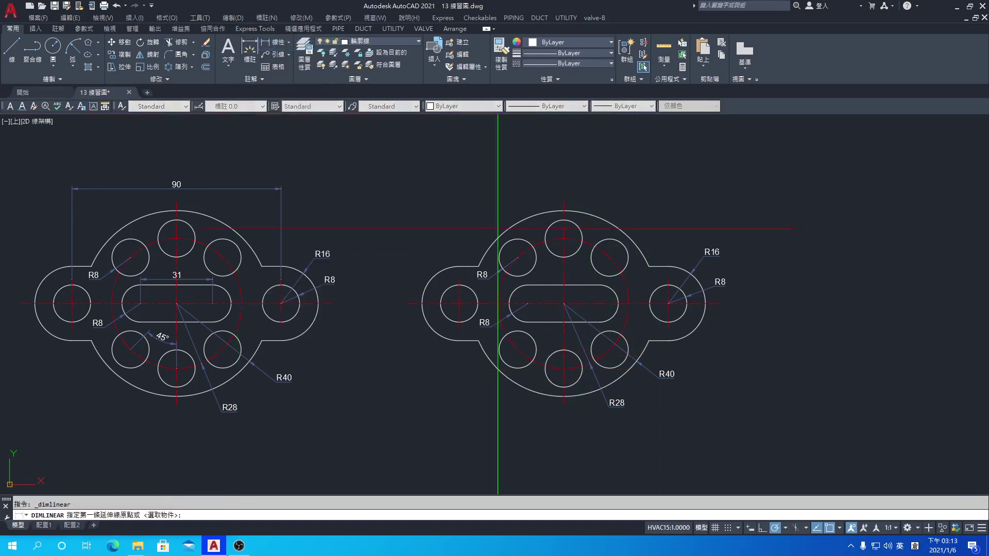
pyautogui.click(526, 303)
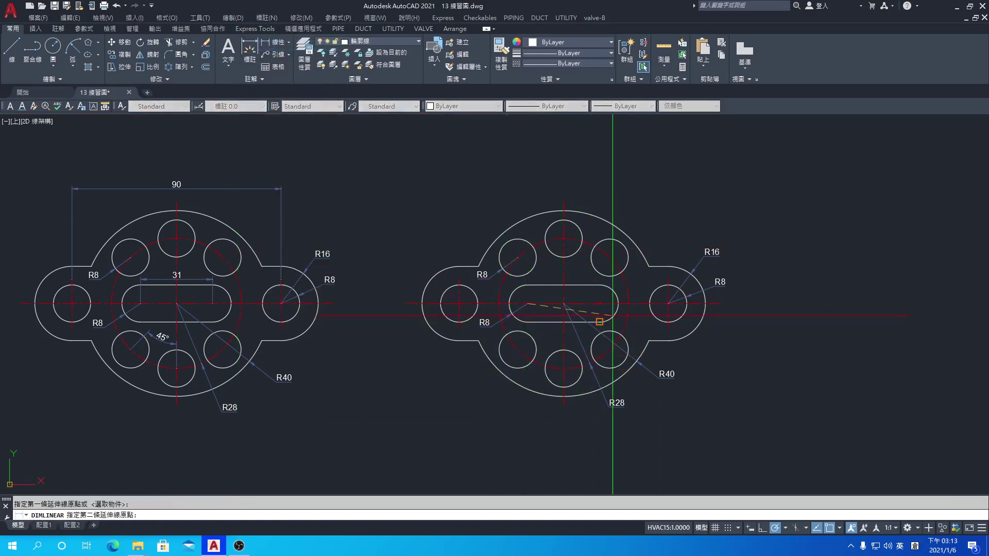
pyautogui.click(599, 304)
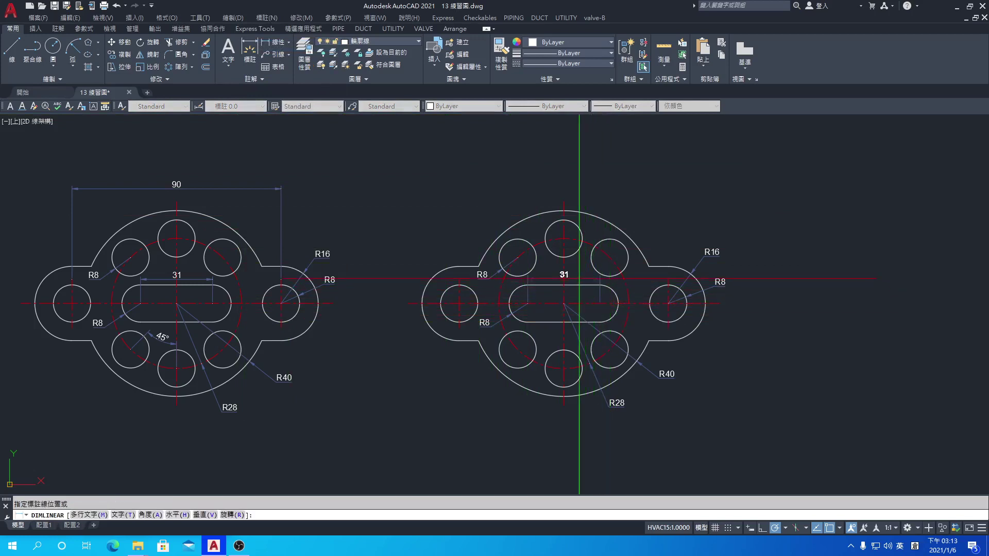
pyautogui.click(579, 279)
# Add a horizontal linear dimension between the left and right lug hole centers, placed above the redrawn plate
pyautogui.press('space')
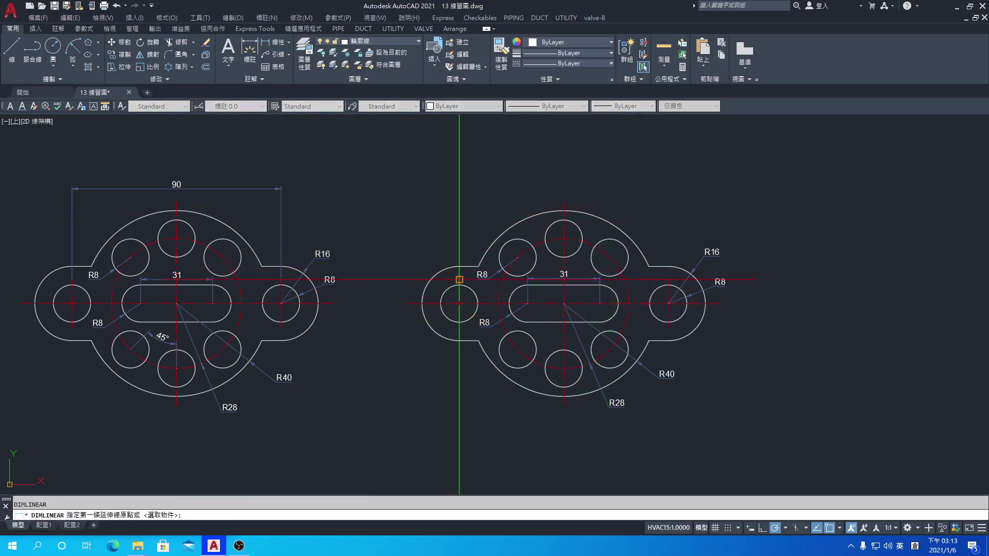
pyautogui.click(459, 279)
pyautogui.click(668, 304)
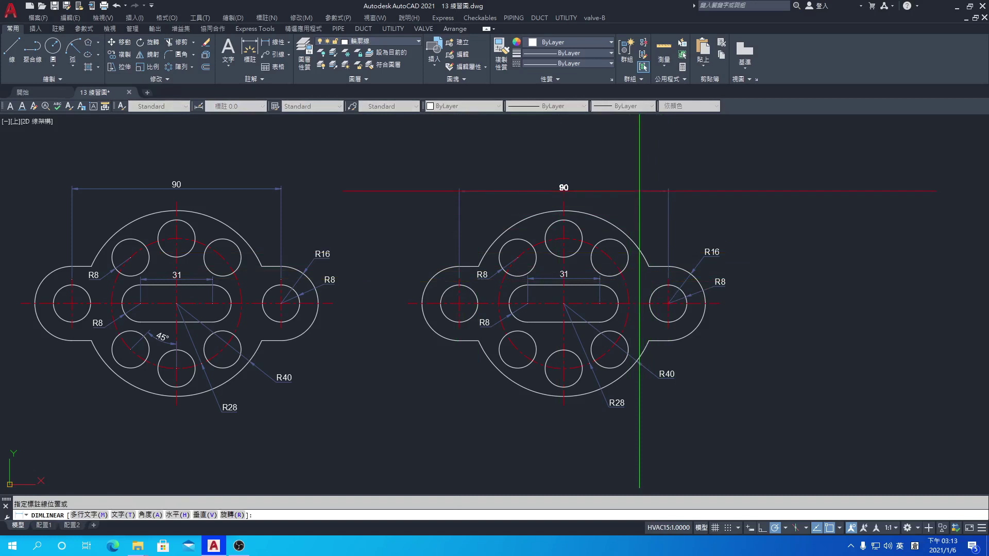
pyautogui.click(639, 191)
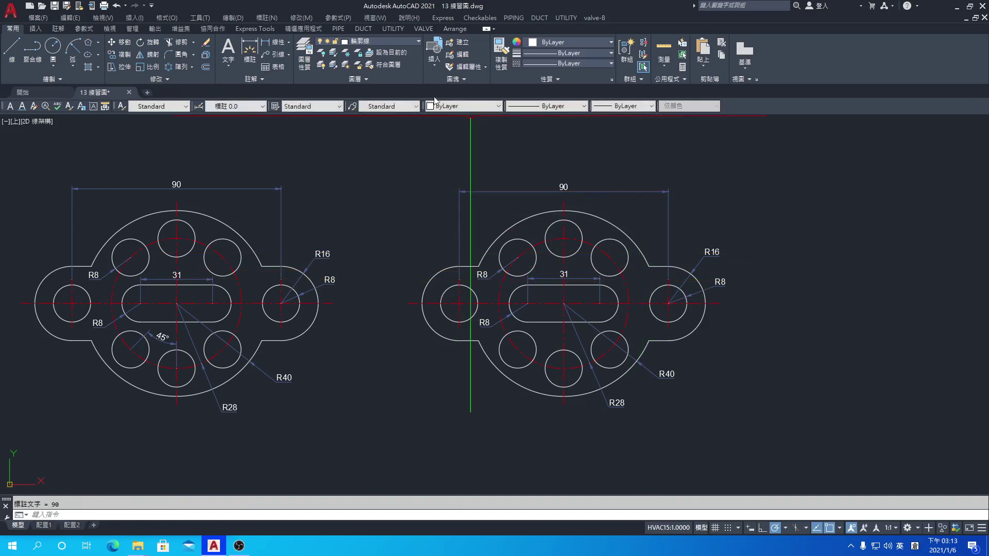
# Add an angular dimension with its vertex at the redrawn plate's center, between the bottom hole's center and the lower-left hole's center
pyautogui.click(270, 19)
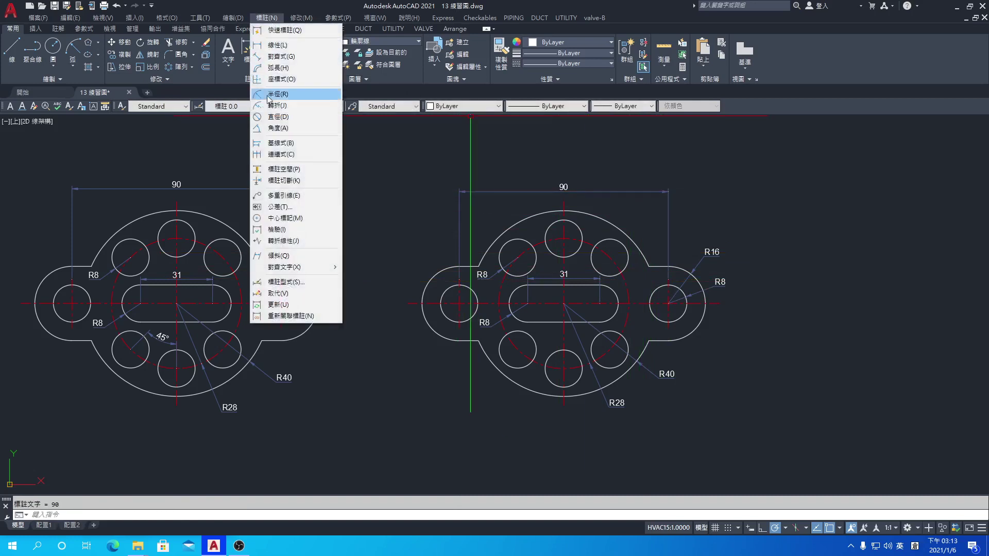
pyautogui.click(273, 129)
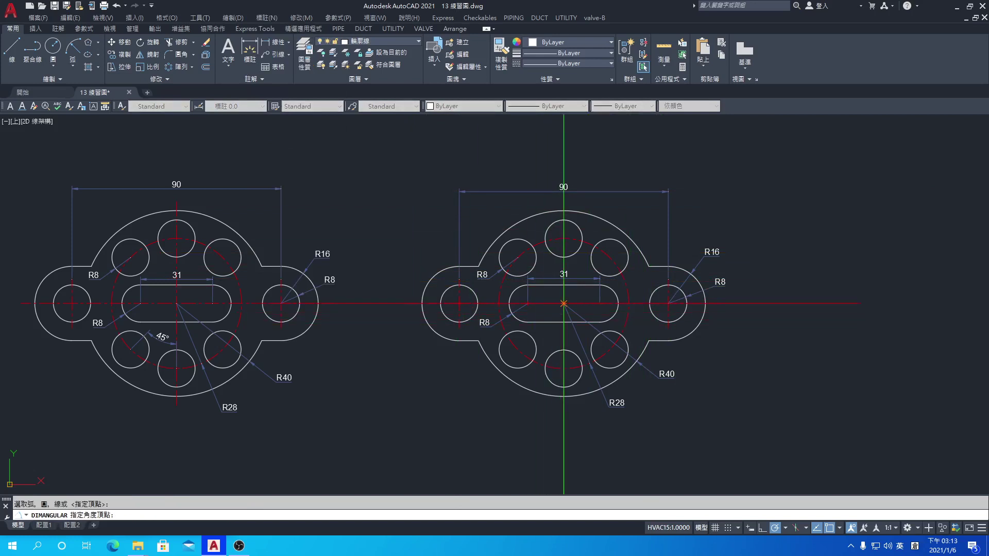
pyautogui.press('Return')
pyautogui.click(563, 303)
pyautogui.click(564, 368)
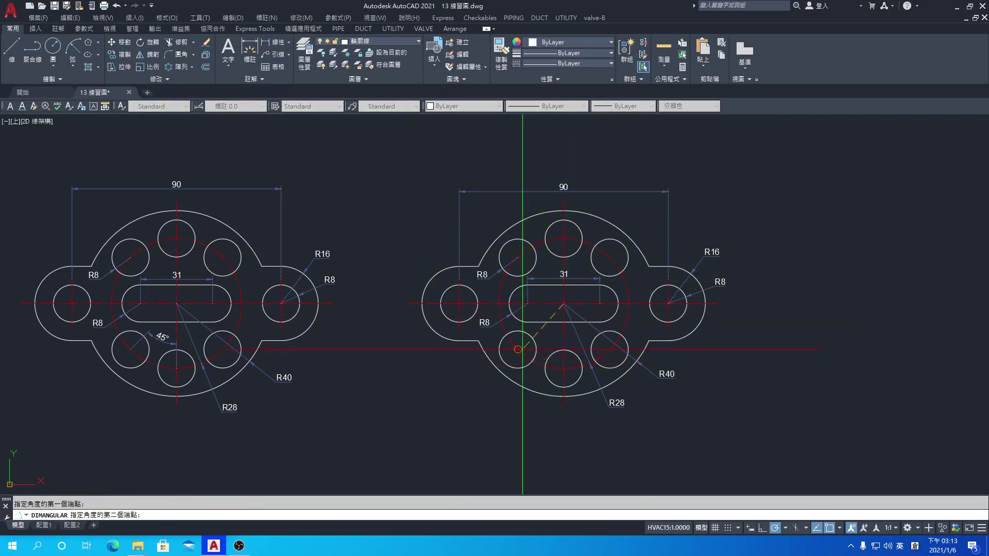
pyautogui.click(518, 349)
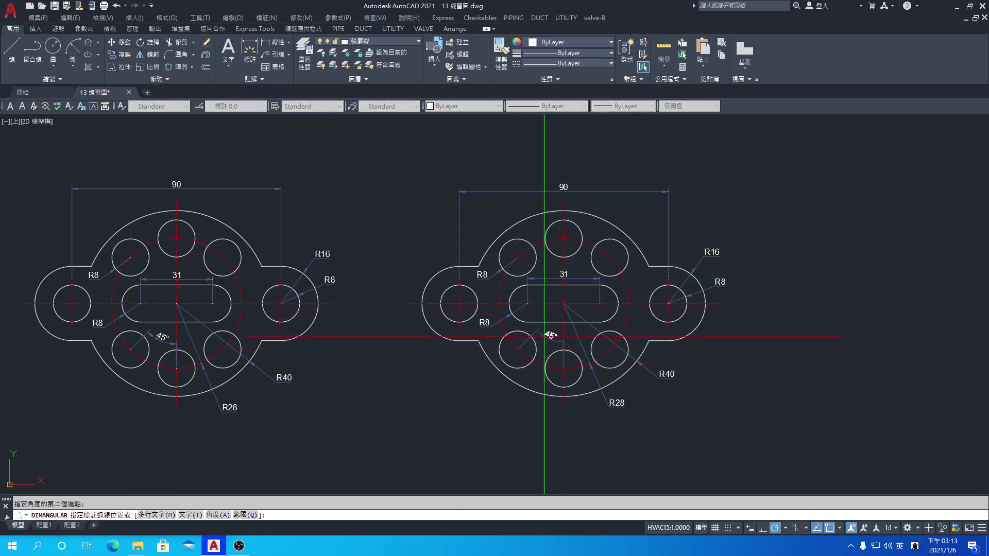
pyautogui.click(543, 336)
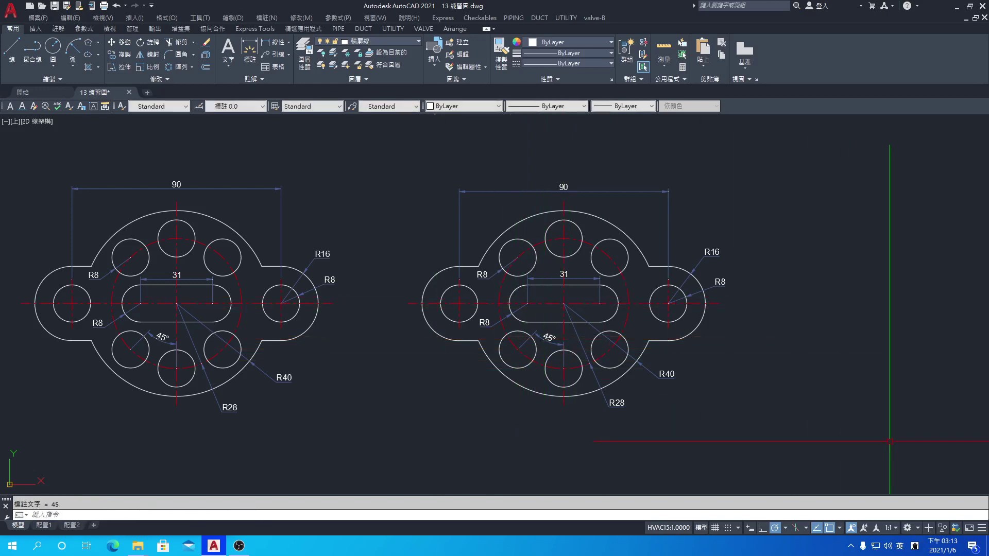